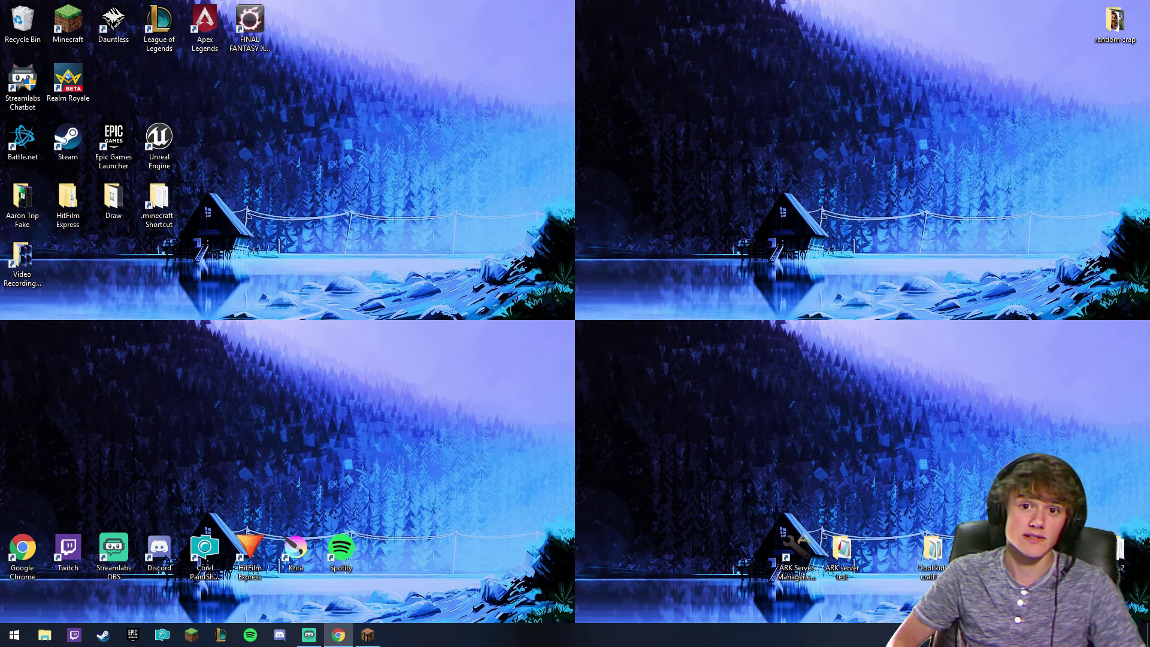
# Create a folder named Server on the desktop and open it.
pyautogui.rightClick(617, 271)
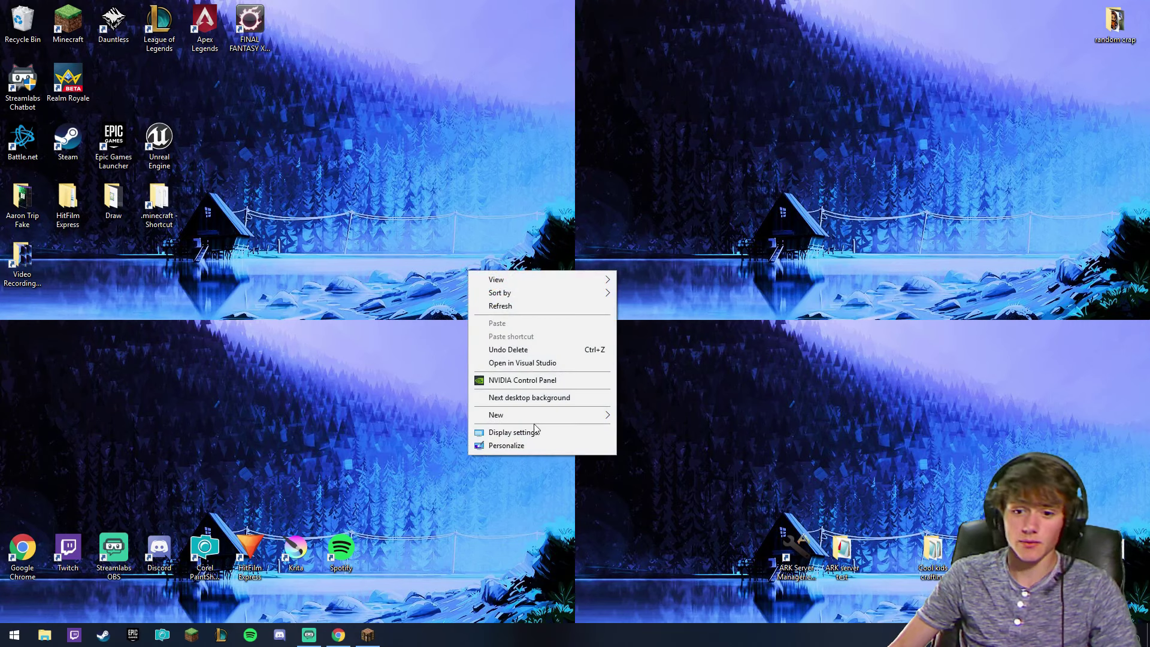
pyautogui.moveTo(537, 417)
pyautogui.click(662, 416)
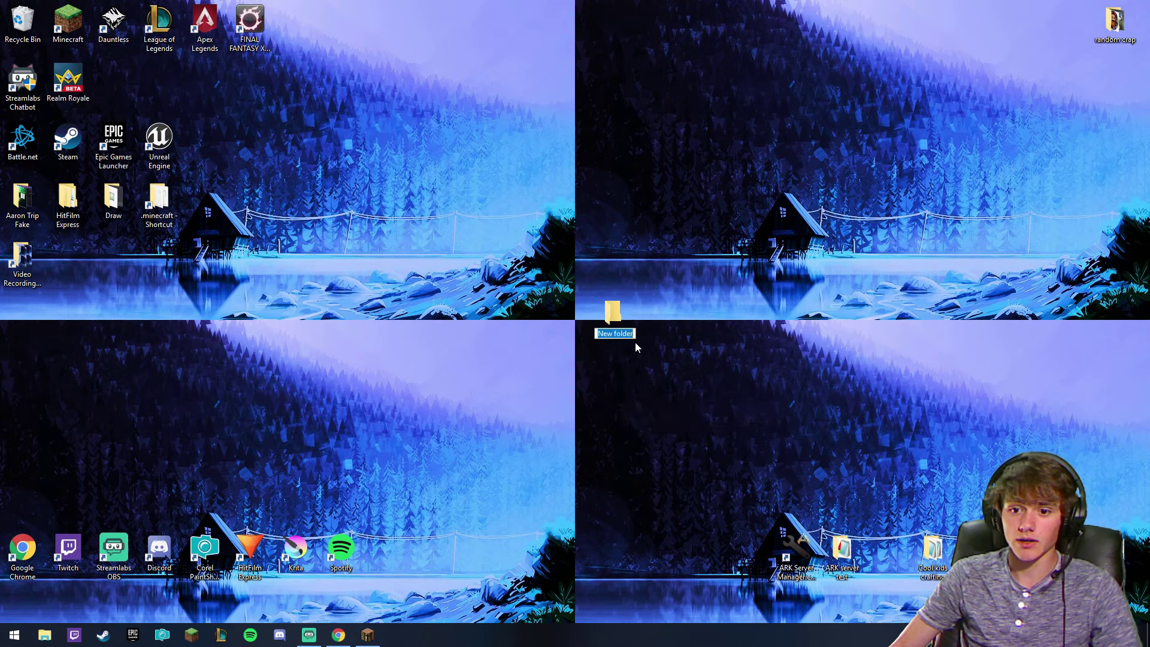
pyautogui.write('Server')
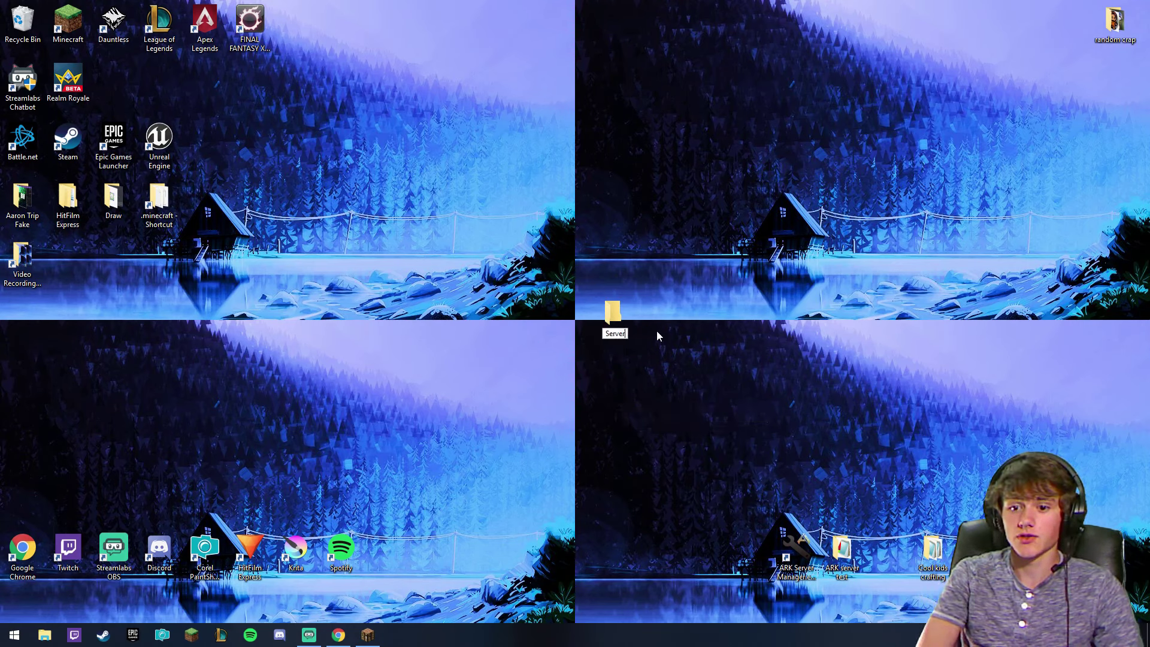
pyautogui.press('Return')
pyautogui.moveTo(612, 312); pyautogui.dragTo(607, 275)
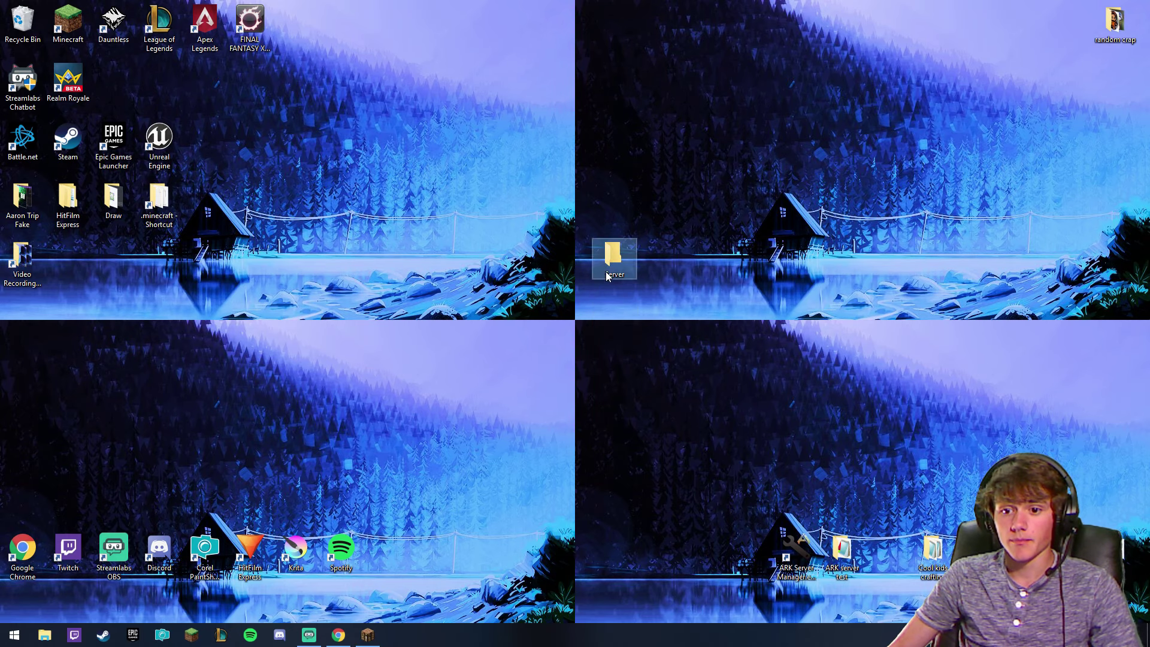
pyautogui.doubleClick(609, 259)
pyautogui.moveTo(656, 174); pyautogui.dragTo(347, 145)
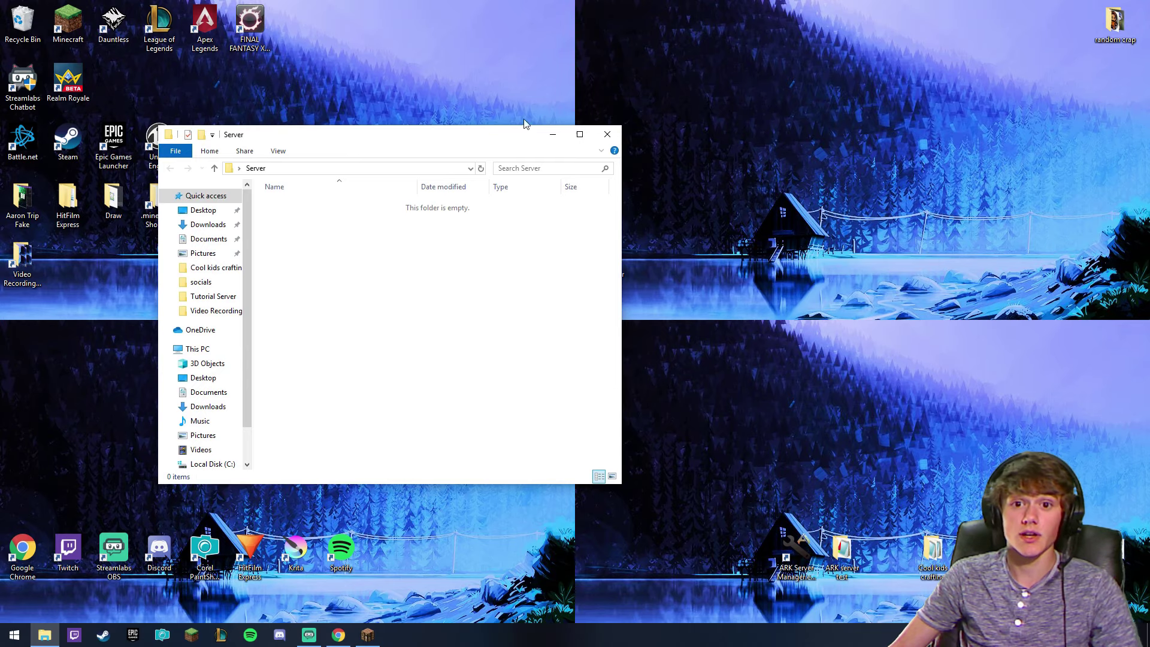
# Switch to Chrome's getbukkit.org CraftBukkit download page and look through the listed versions.
pyautogui.hotkey('alt', 'Tab')
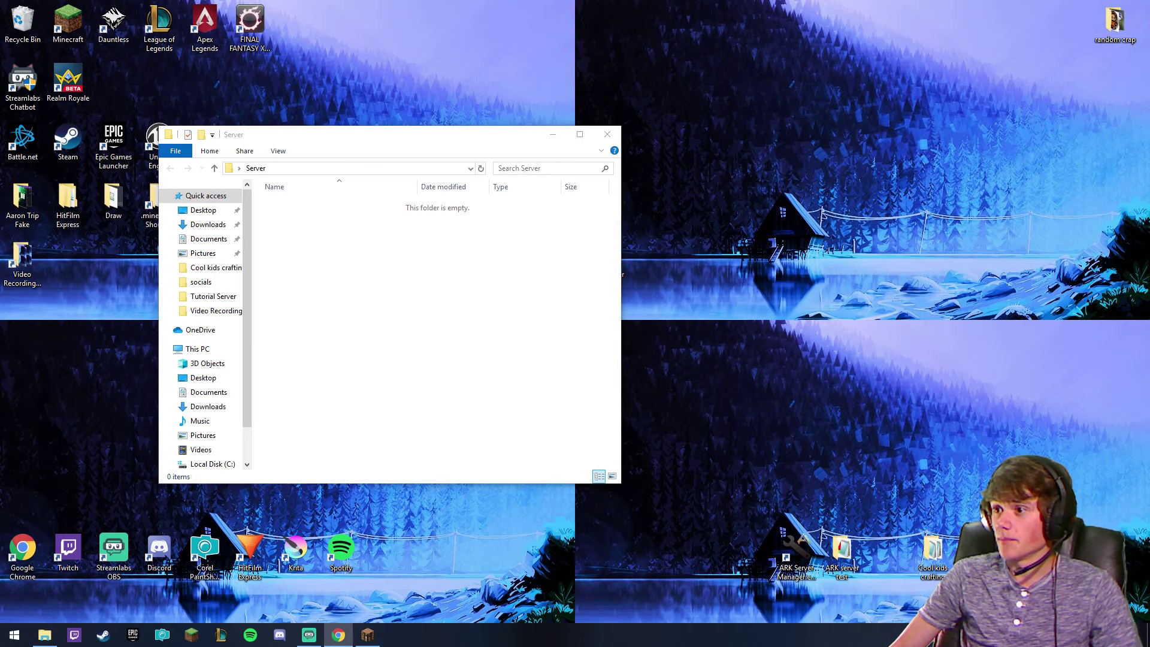
pyautogui.moveTo(1147, 419); pyautogui.dragTo(551, 3)
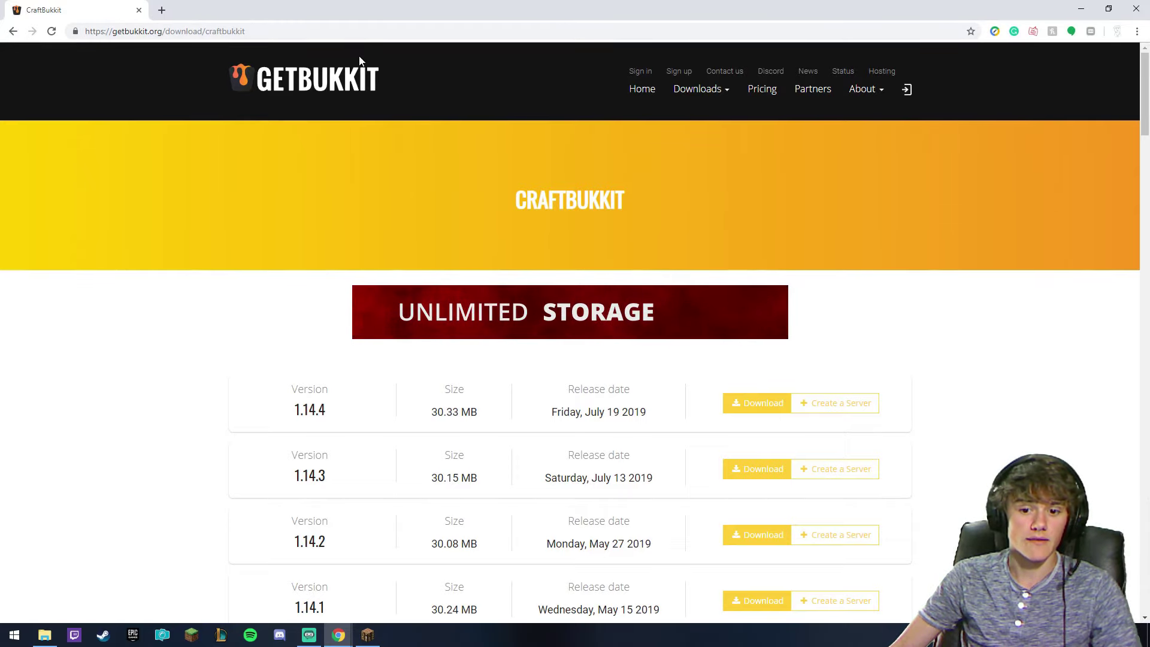
pyautogui.scroll(-2, 321, 209)
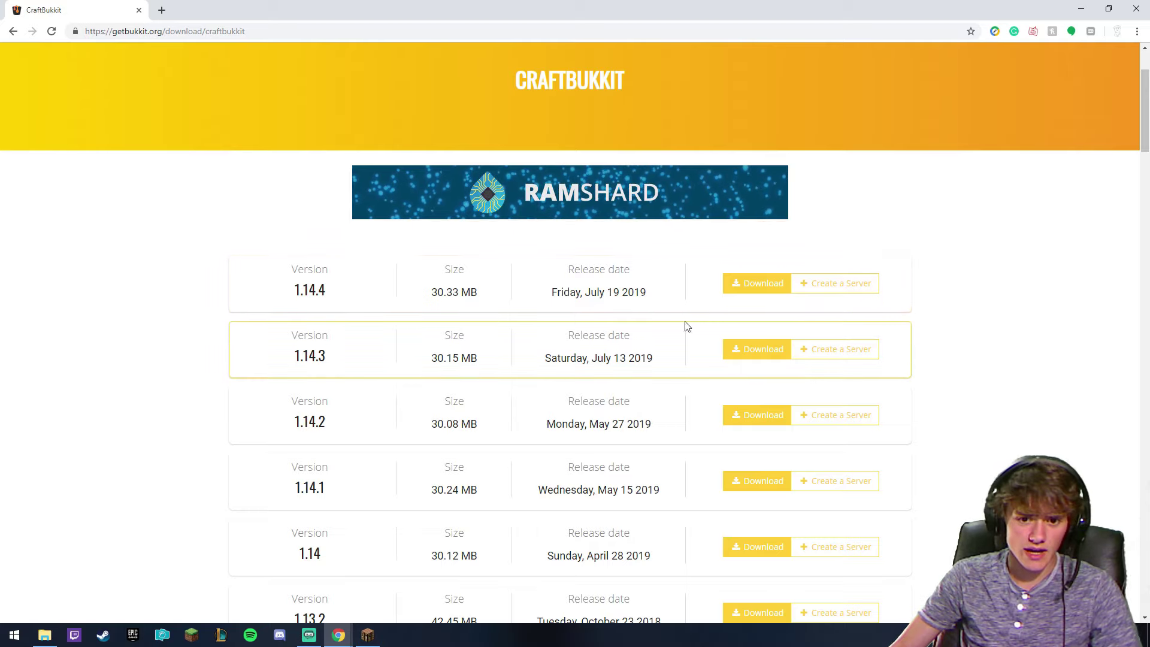
pyautogui.moveTo(284, 290); pyautogui.dragTo(331, 295)
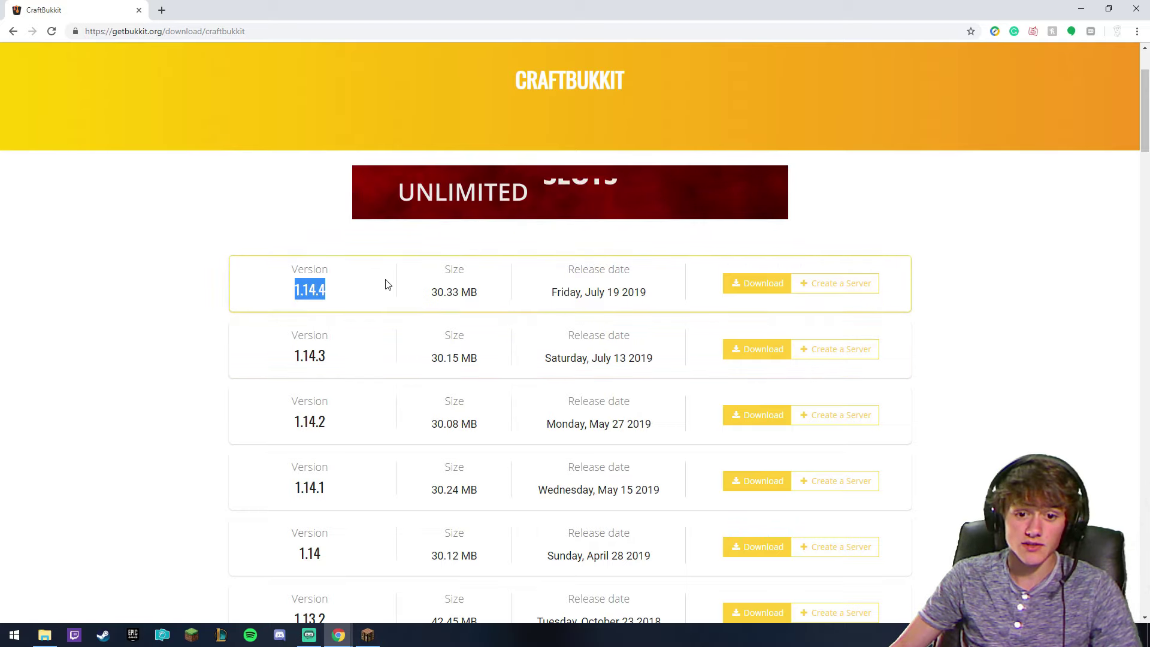
pyautogui.click(217, 323)
pyautogui.scroll(-8, 217, 324)
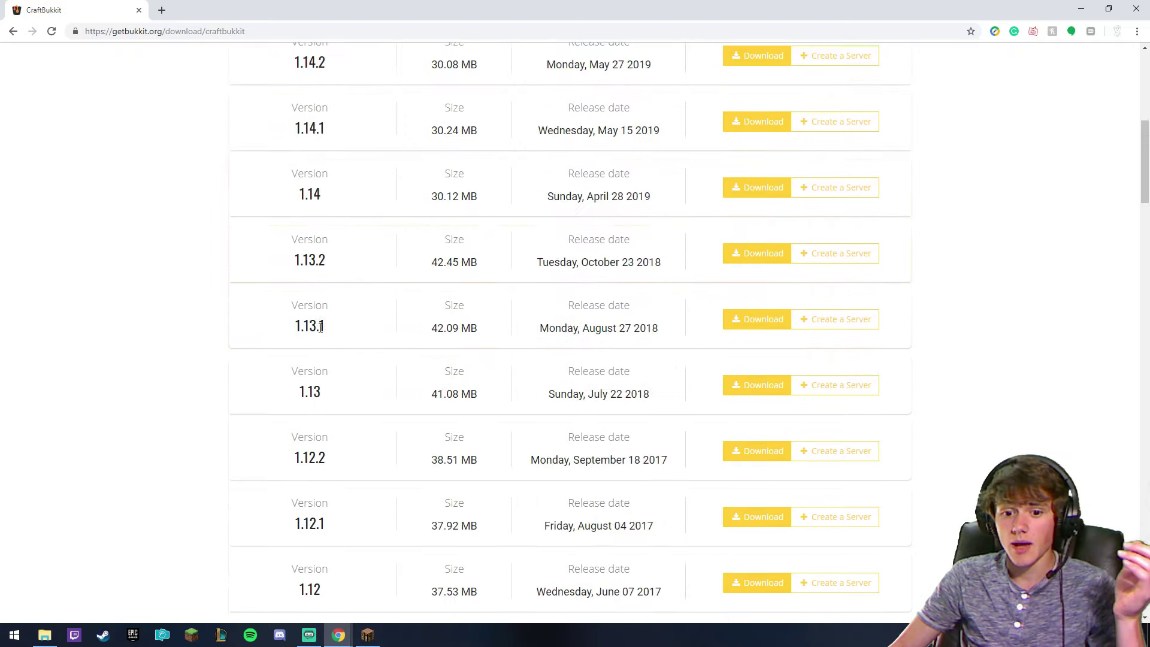
pyautogui.scroll(-4, 360, 383)
pyautogui.scroll(15, 367, 403)
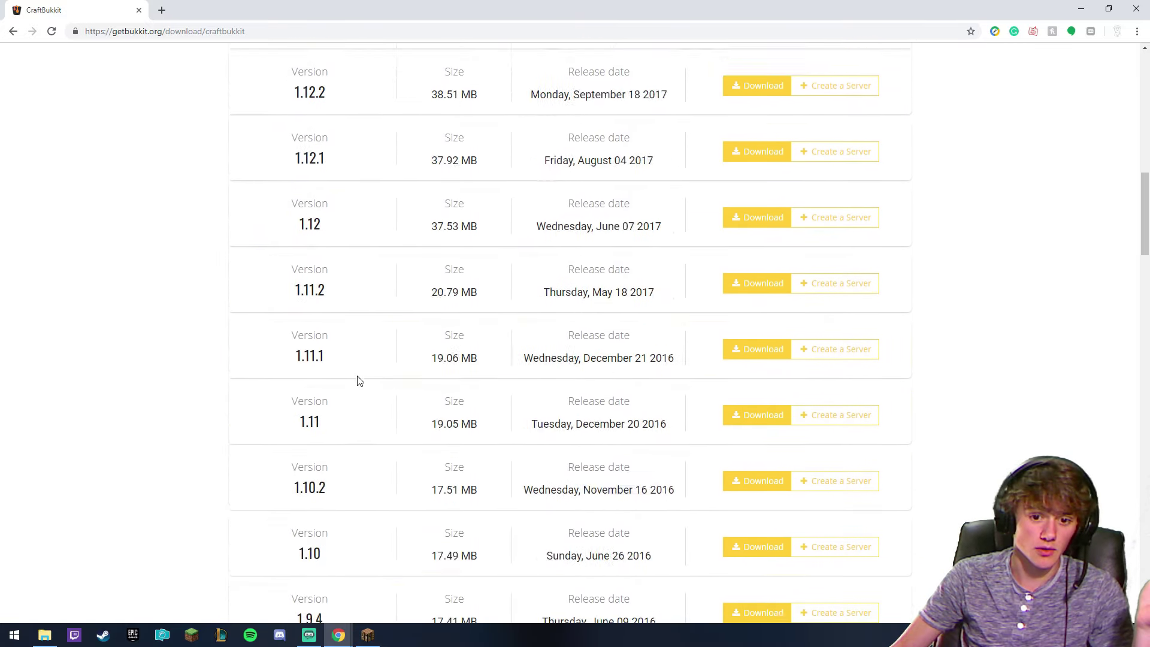
pyautogui.scroll(-1, 756, 384)
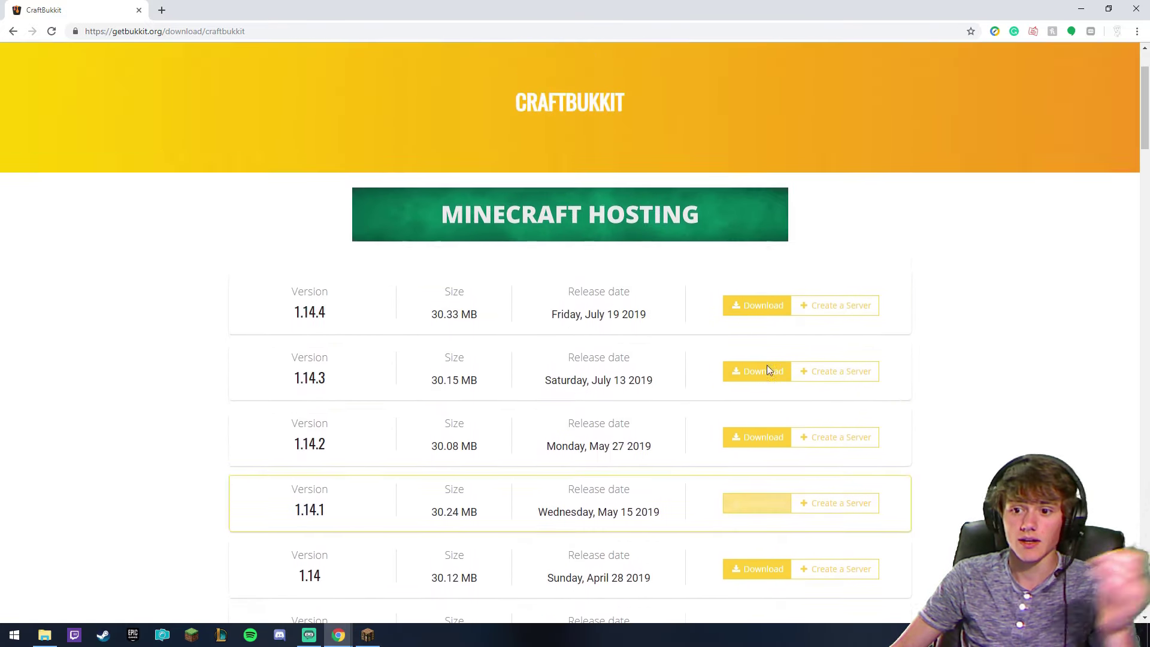
# Download craftbukkit-1.14.4-R0.1-SNAPSHOT.jar from the 1.14.4 version entry and keep the file.
pyautogui.click(755, 345)
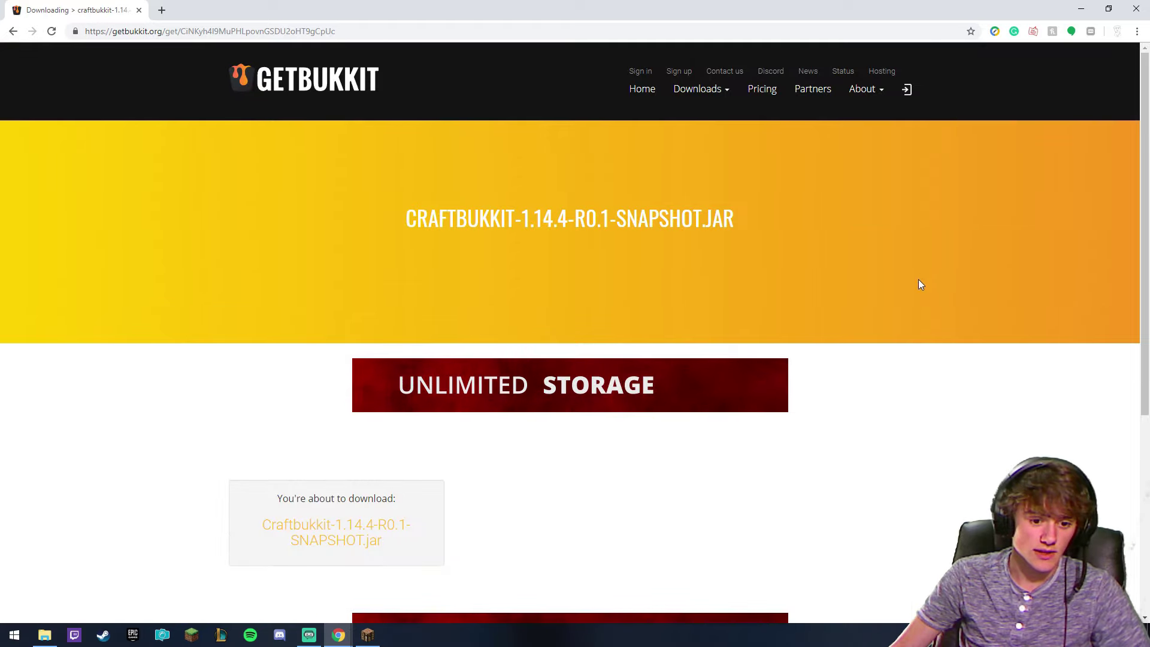
pyautogui.scroll(-2, 903, 390)
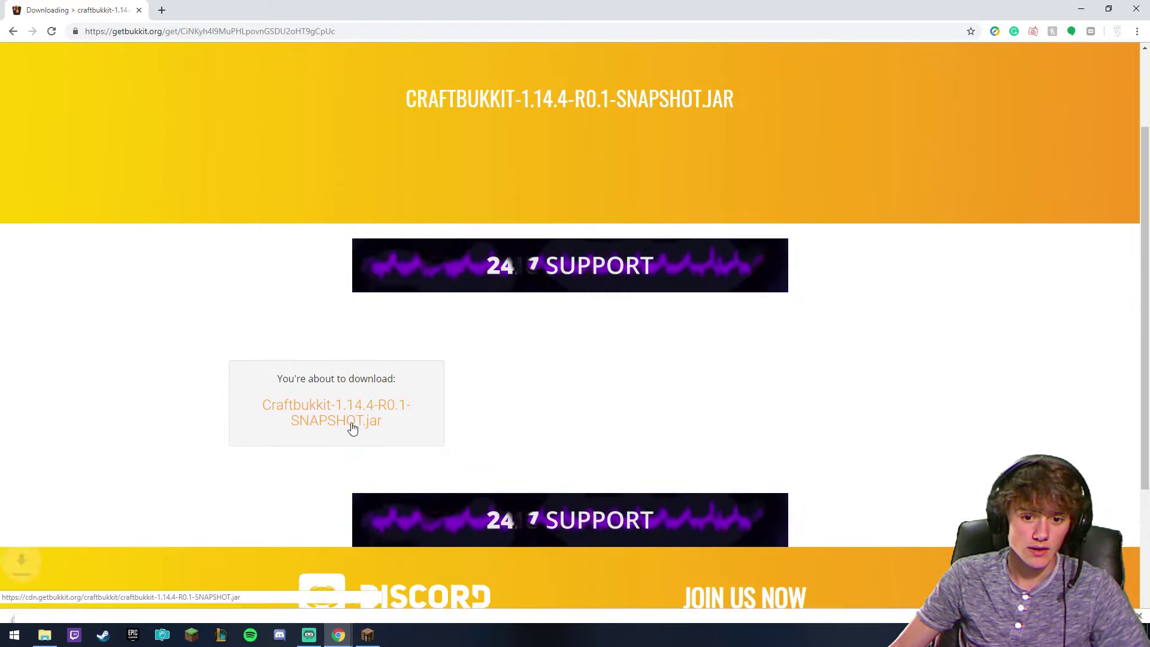
pyautogui.click(352, 425)
pyautogui.click(213, 608)
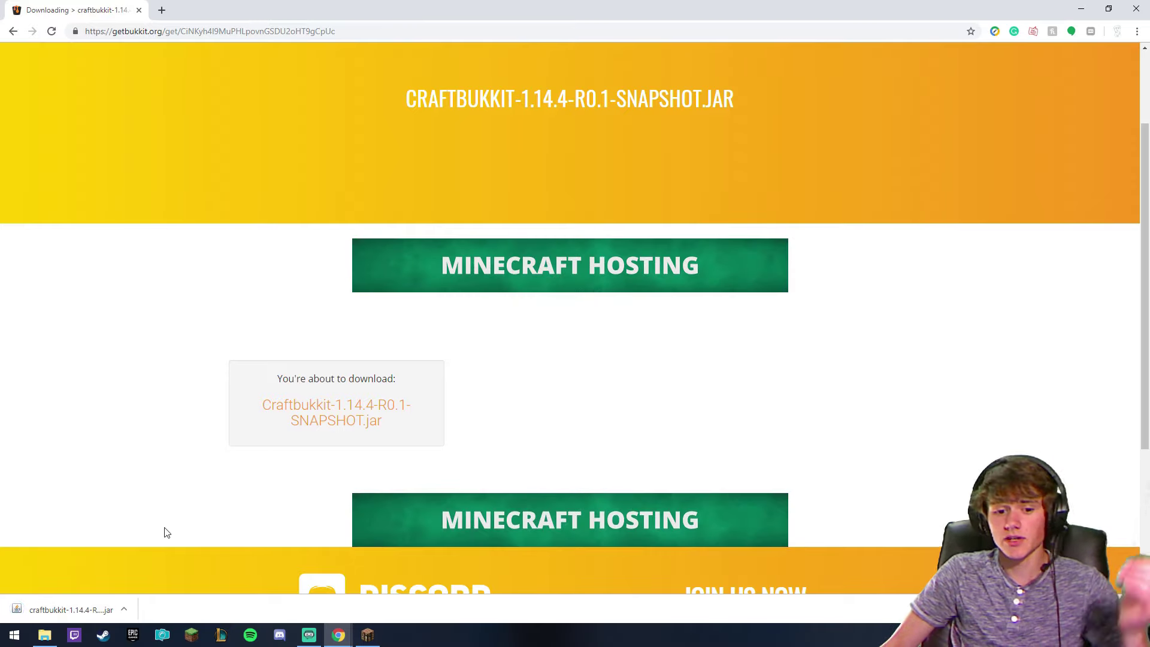
# Move the downloaded CraftBukkit jar from the Downloads folder into the Server folder and run it there.
pyautogui.click(123, 609)
pyautogui.click(166, 568)
pyautogui.moveTo(527, 153); pyautogui.dragTo(360, 126)
pyautogui.moveTo(282, 133); pyautogui.dragTo(975, 149)
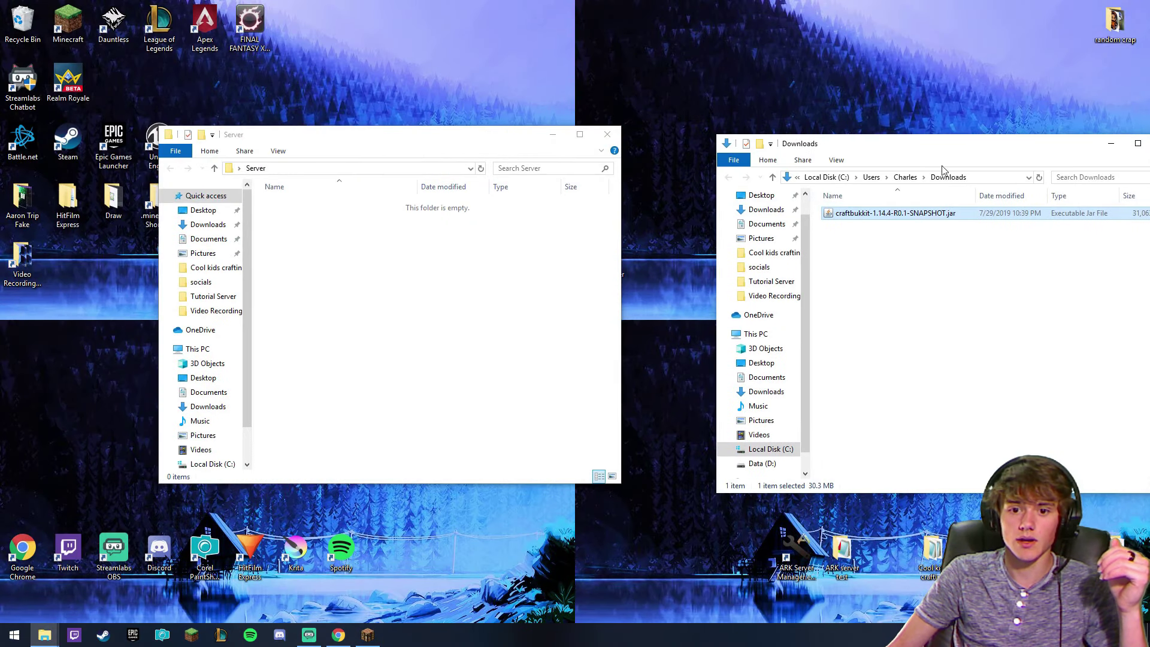
pyautogui.moveTo(854, 213); pyautogui.dragTo(540, 250)
pyautogui.moveTo(875, 147); pyautogui.dragTo(703, 147)
pyautogui.click(984, 144)
pyautogui.moveTo(399, 139); pyautogui.dragTo(540, 135)
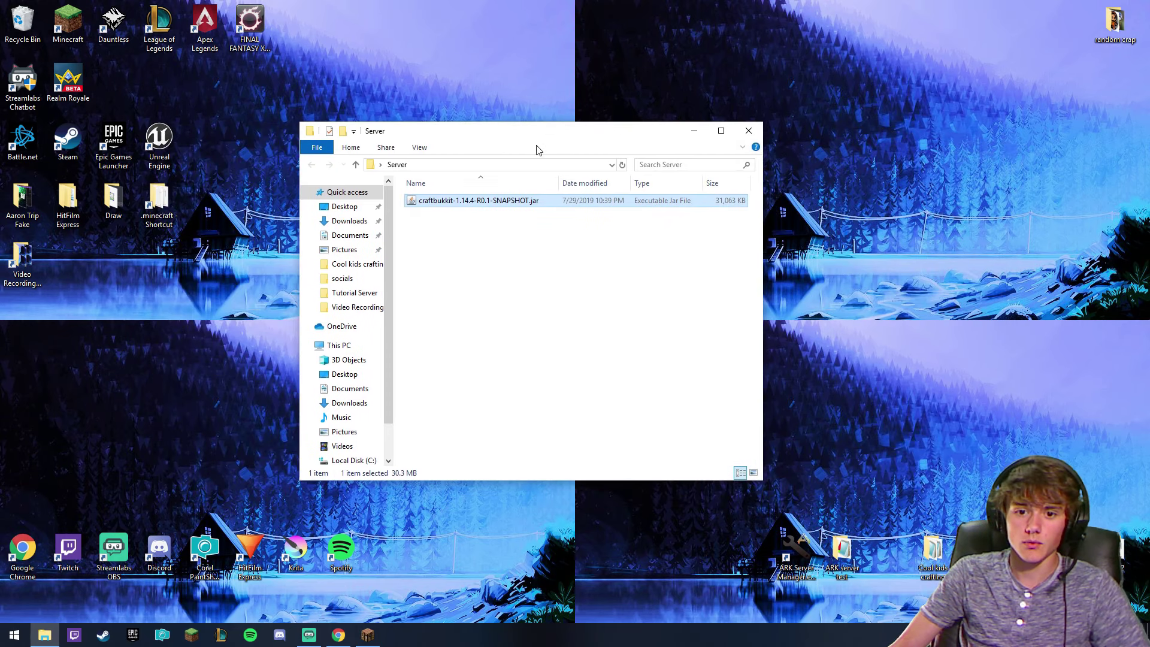
pyautogui.doubleClick(495, 200)
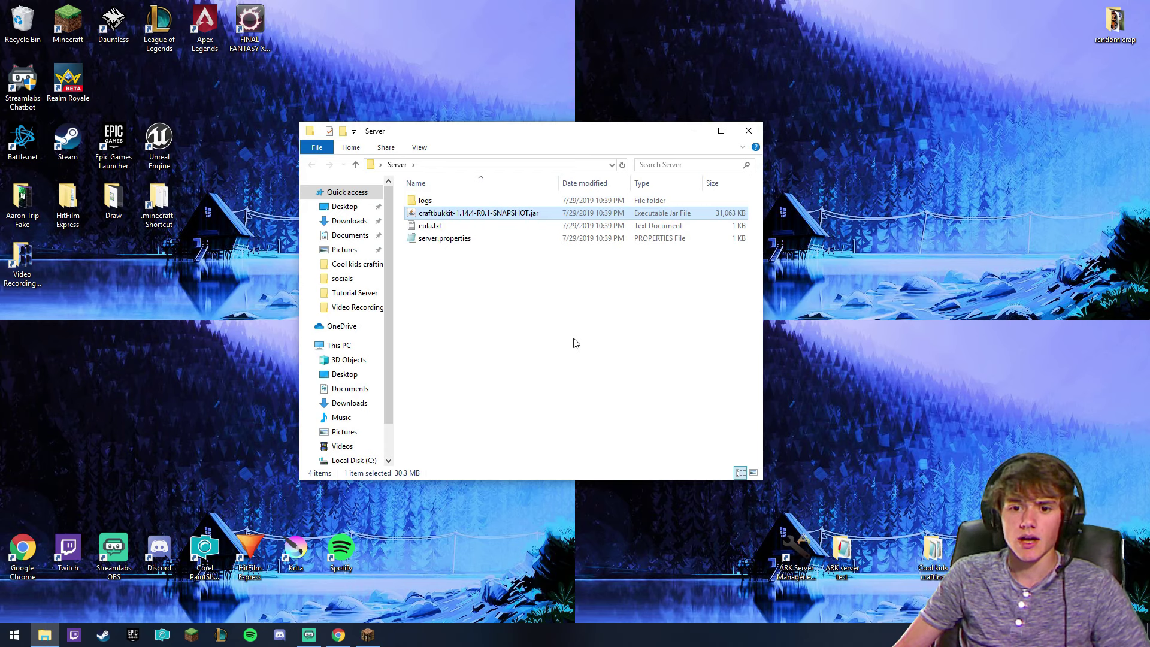
# Accept the licence agreement in eula.txt by setting eula=true, and save and close the file.
pyautogui.doubleClick(478, 227)
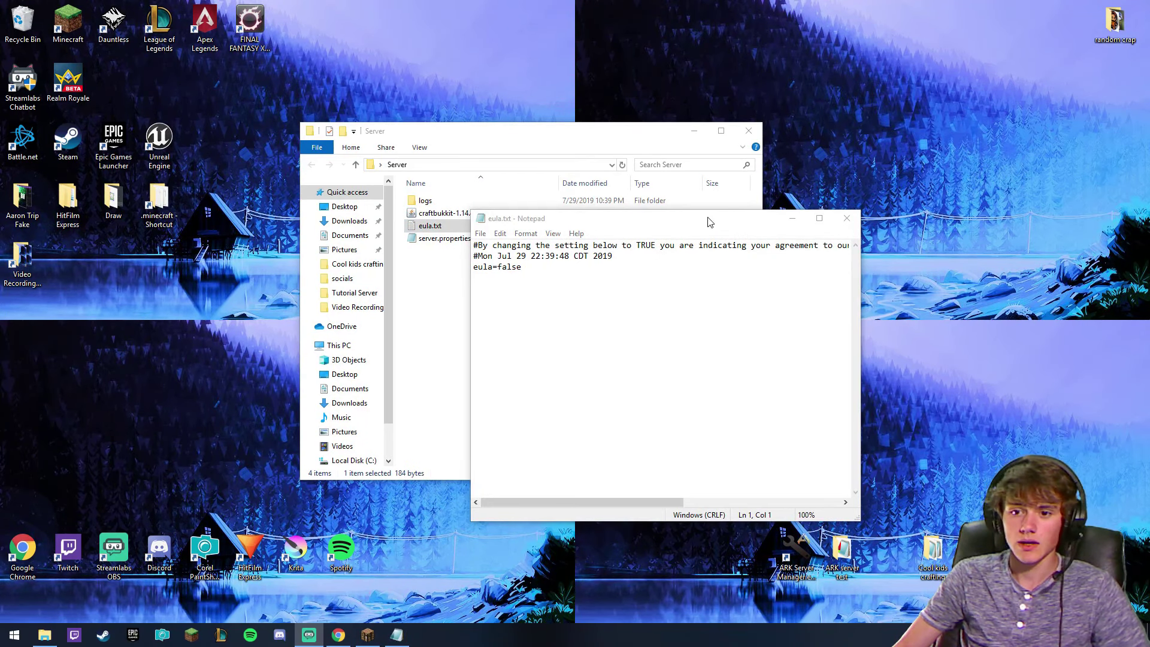
pyautogui.moveTo(708, 219); pyautogui.dragTo(643, 206)
pyautogui.moveTo(532, 216); pyautogui.dragTo(670, 231)
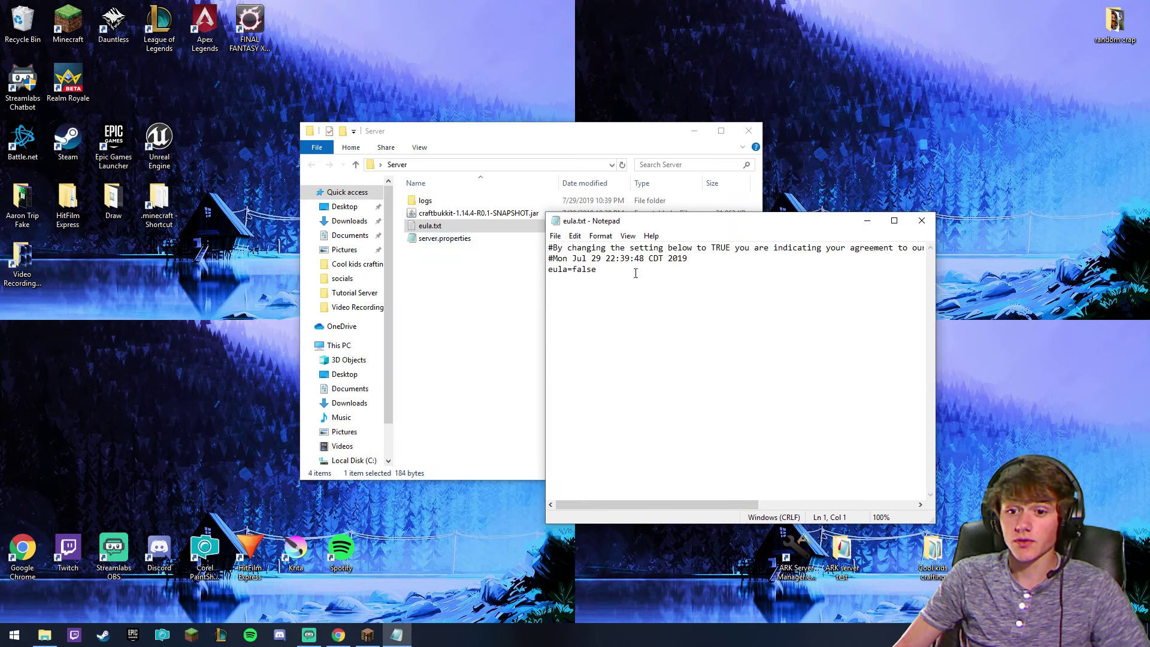
pyautogui.moveTo(602, 272); pyautogui.dragTo(574, 273)
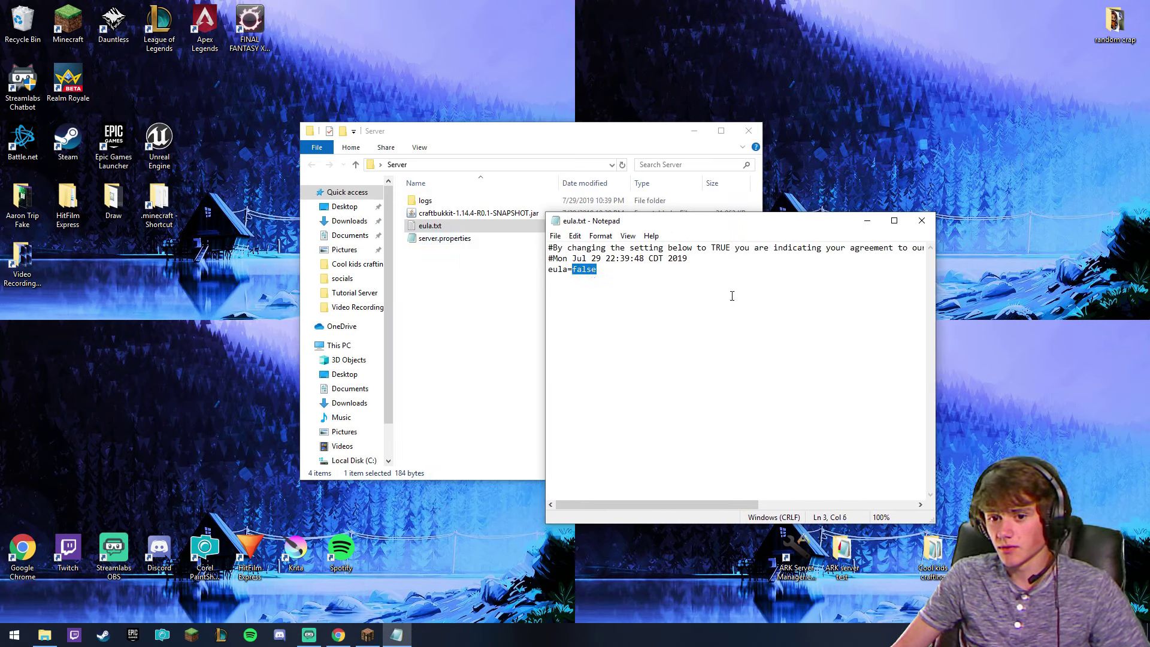
pyautogui.write('true')
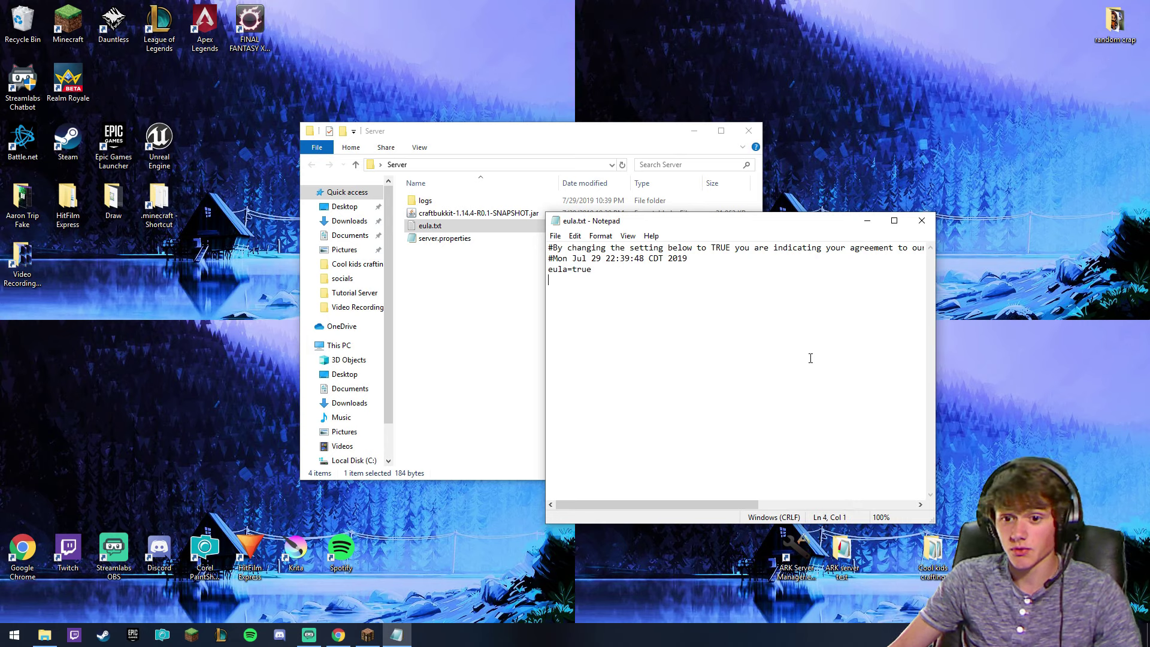
pyautogui.moveTo(648, 507)
pyautogui.mouseDown()
pyautogui.moveTo(660, 507)
pyautogui.moveTo(644, 502)
pyautogui.mouseUp()
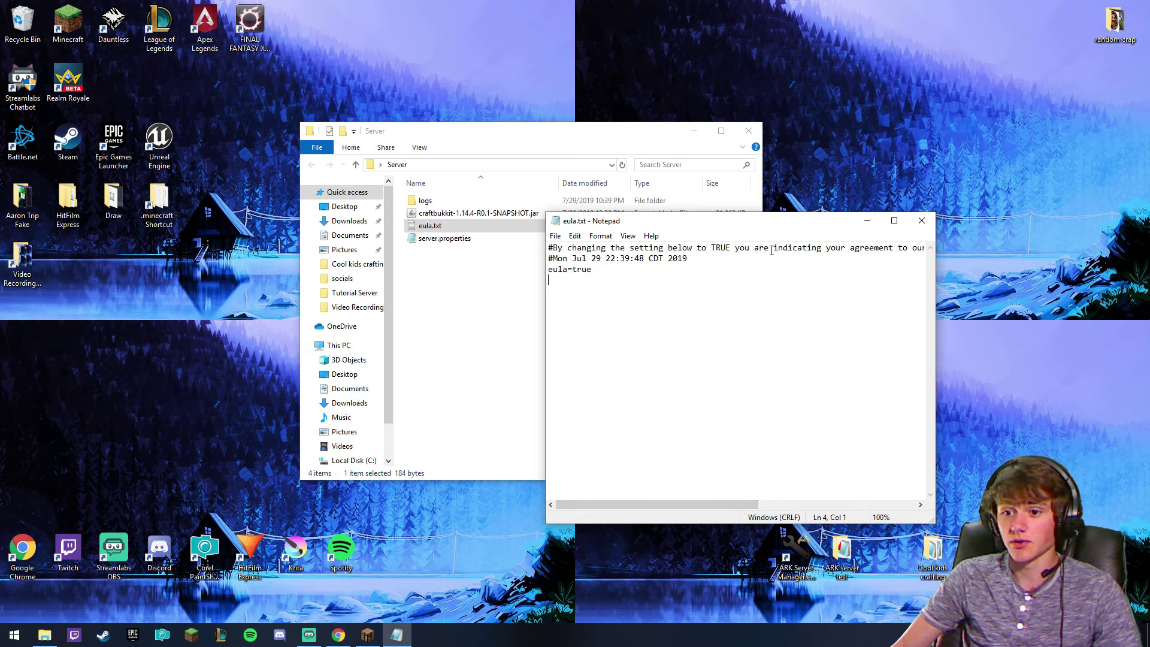
pyautogui.moveTo(665, 505); pyautogui.dragTo(690, 503)
pyautogui.click(558, 236)
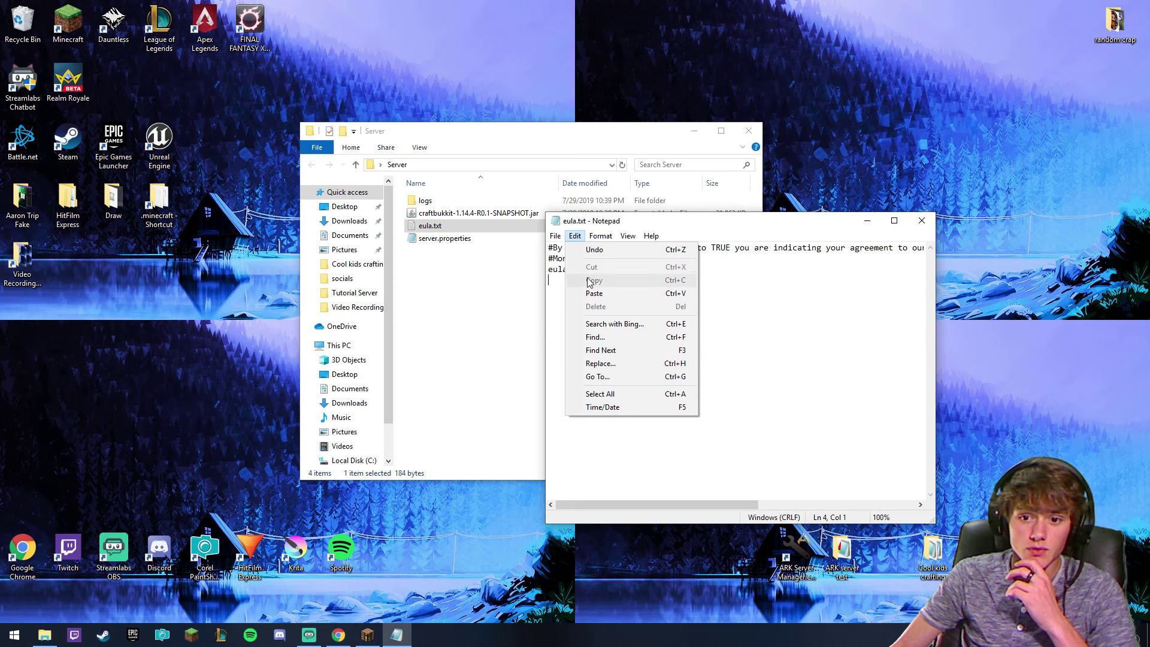
pyautogui.click(556, 235)
pyautogui.click(921, 221)
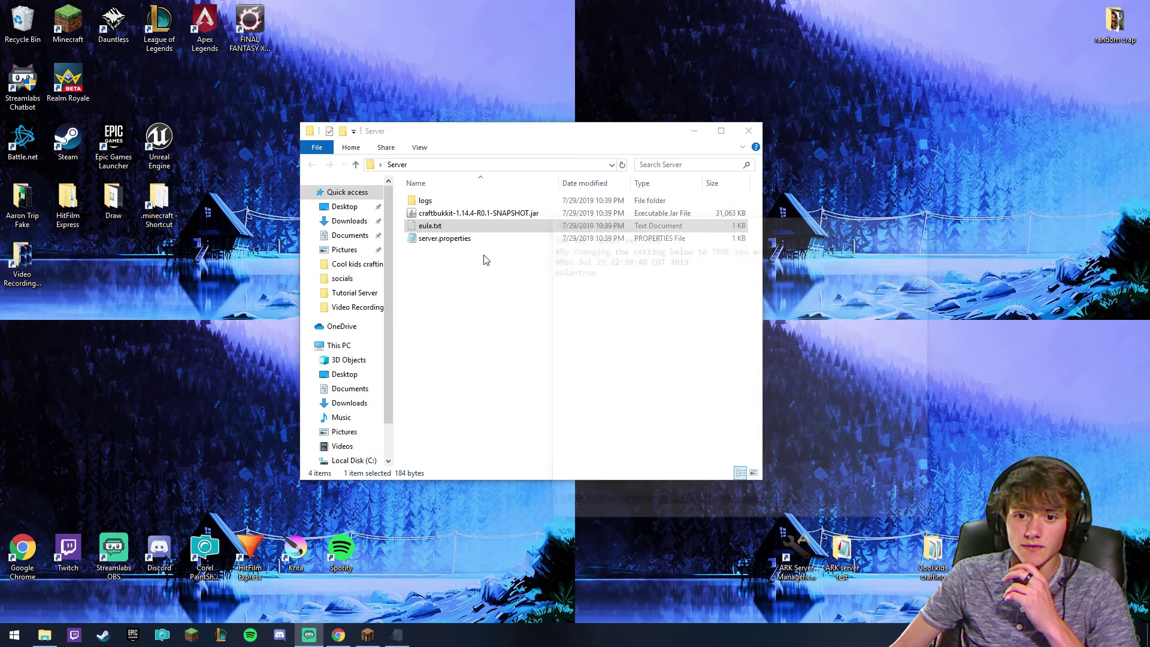
# Run the CraftBukkit jar again to generate the server files, and move the Server window aside.
pyautogui.doubleClick(423, 215)
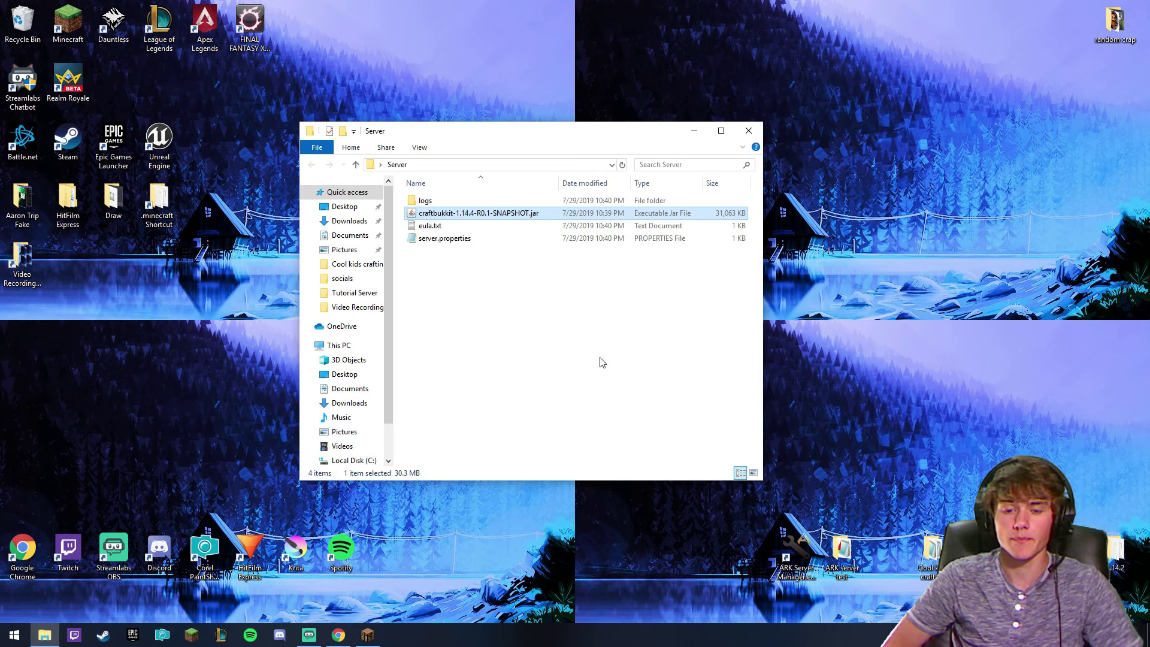
pyautogui.click(556, 390)
pyautogui.moveTo(498, 131); pyautogui.dragTo(791, 91)
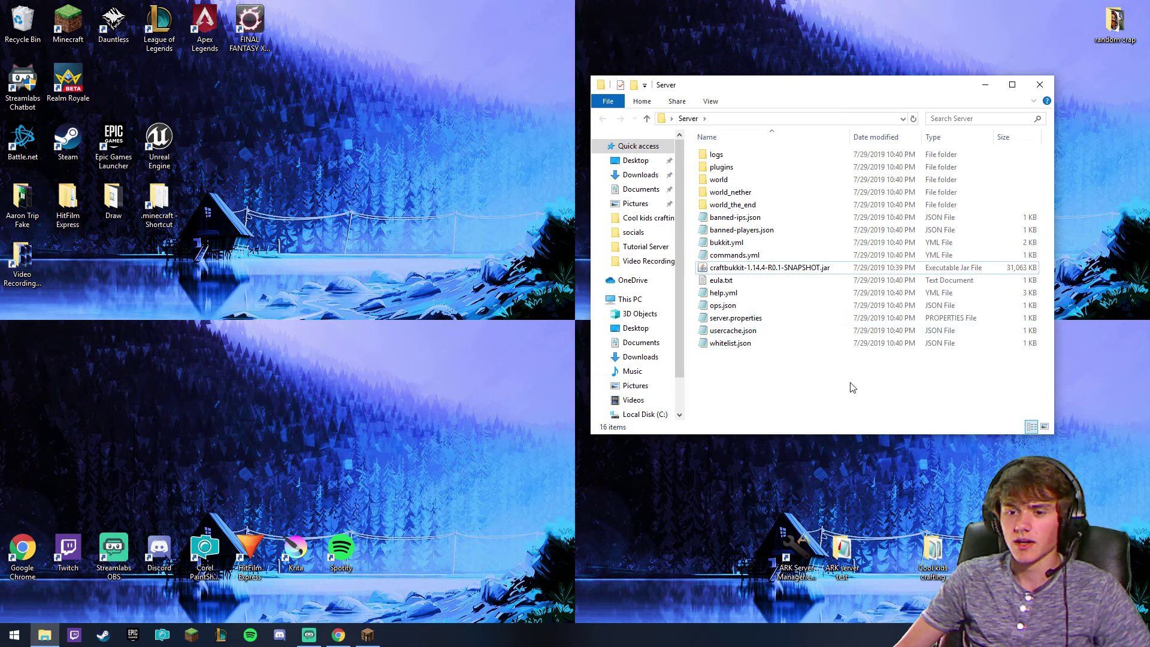
# Create a text document named run.txt in the Server folder and open it in Notepad.
pyautogui.rightClick(724, 370)
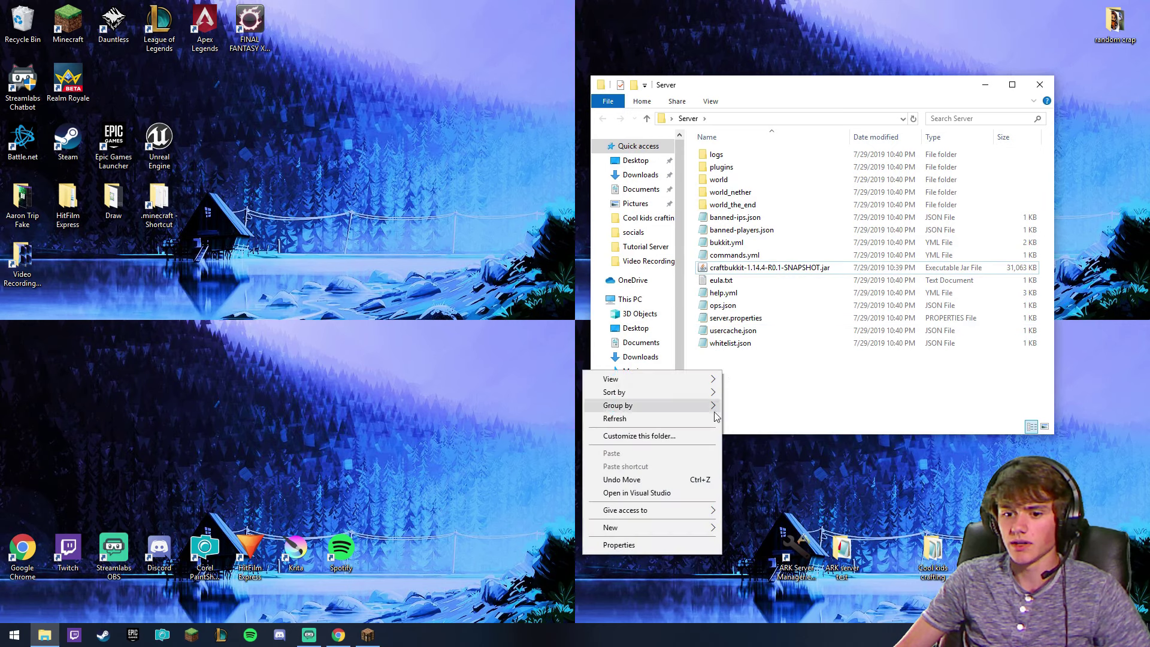
pyautogui.moveTo(663, 530)
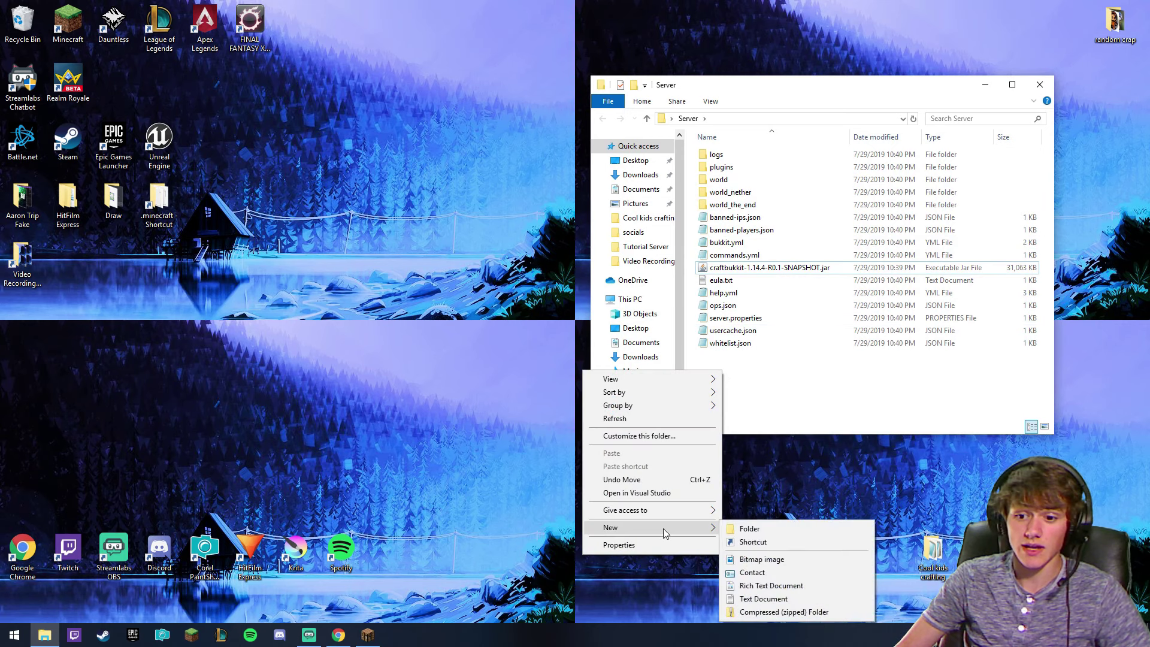
pyautogui.click(795, 599)
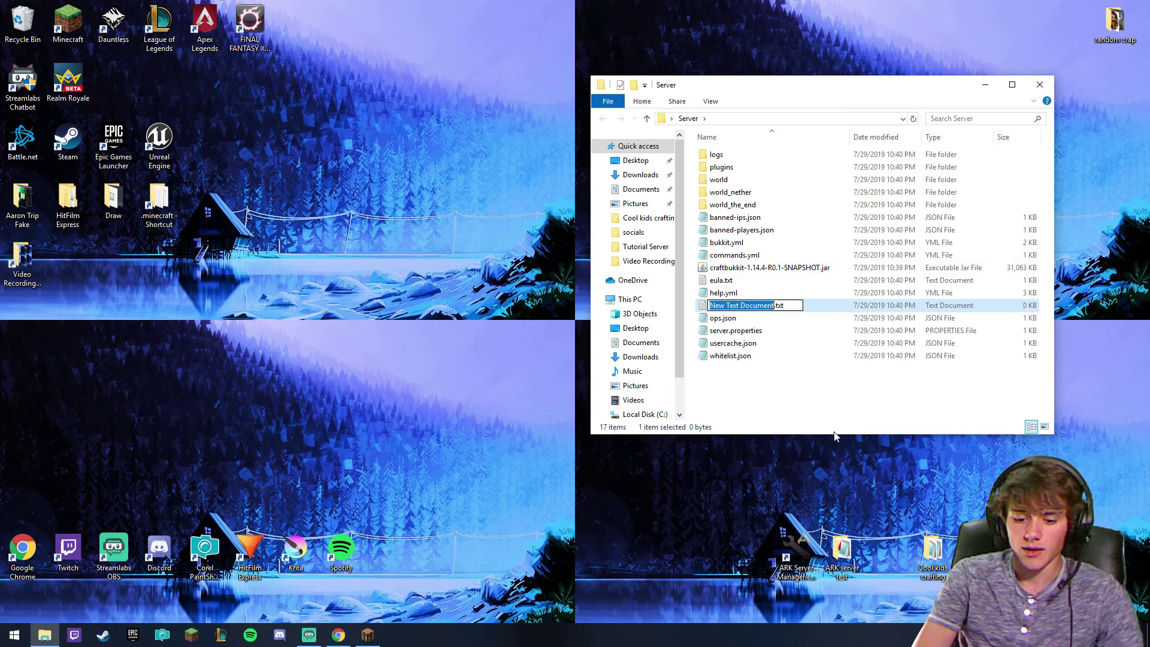
pyautogui.write('run')
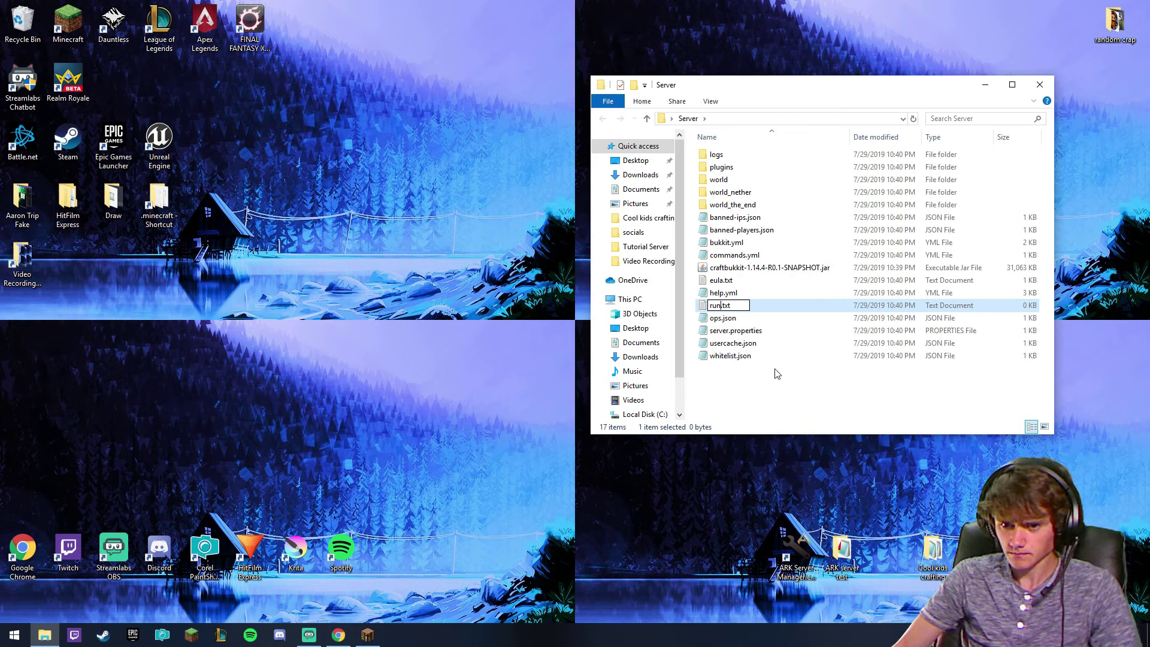
pyautogui.click(773, 384)
pyautogui.doubleClick(725, 306)
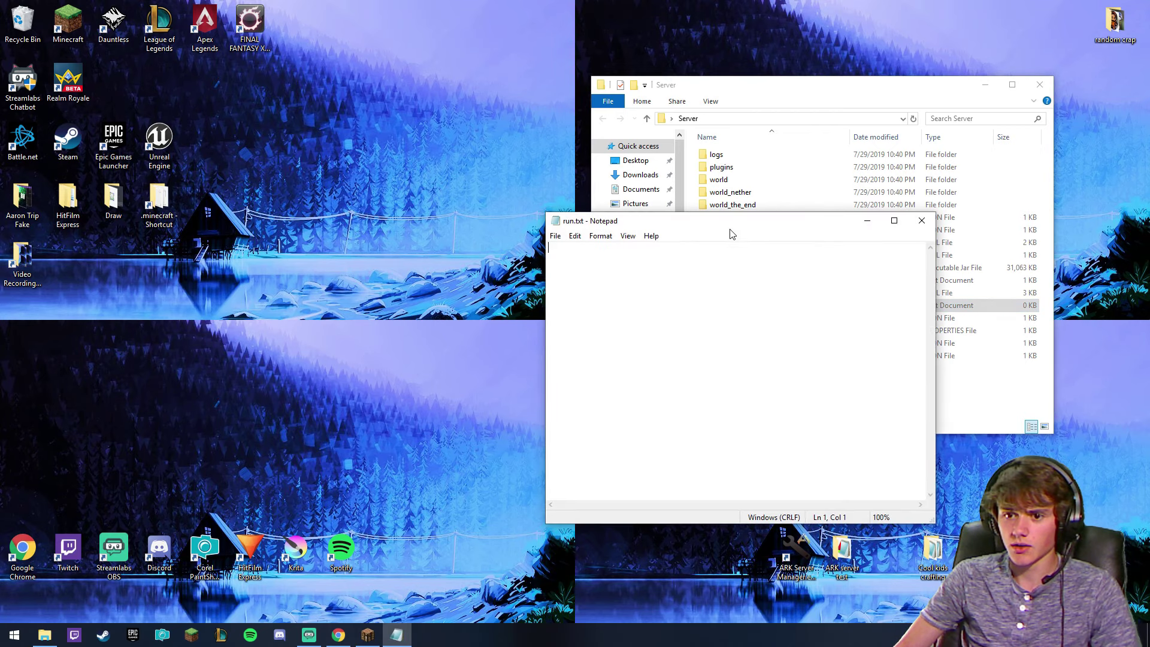
# Write "java -Xms1024M -Xmx1024M -jar craftbukkit-1.14.4-R0.1-SNAPSHOT.jar -o true" in run.txt, with PAUSE on the second line.
pyautogui.moveTo(732, 232); pyautogui.dragTo(302, 114)
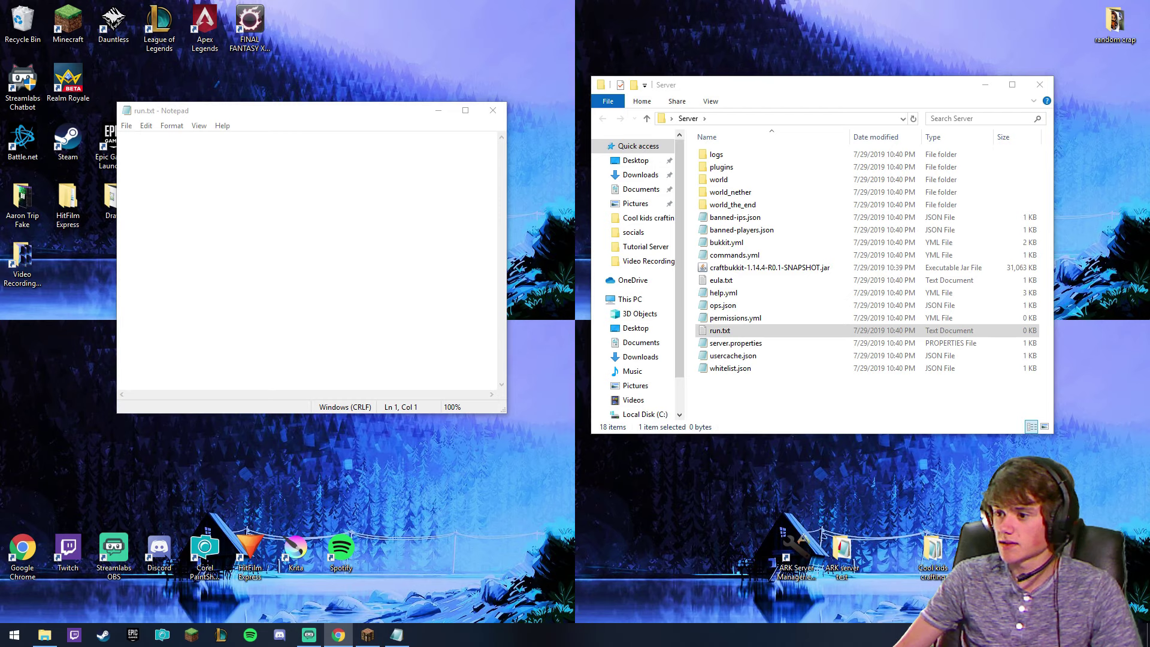
pyautogui.click(346, 231)
pyautogui.write('java -Xms1024M -Xmx1024M -jar craftbukkit-1.14.4-R0.1-SNAPSHOT.jar -o true PAUSE')
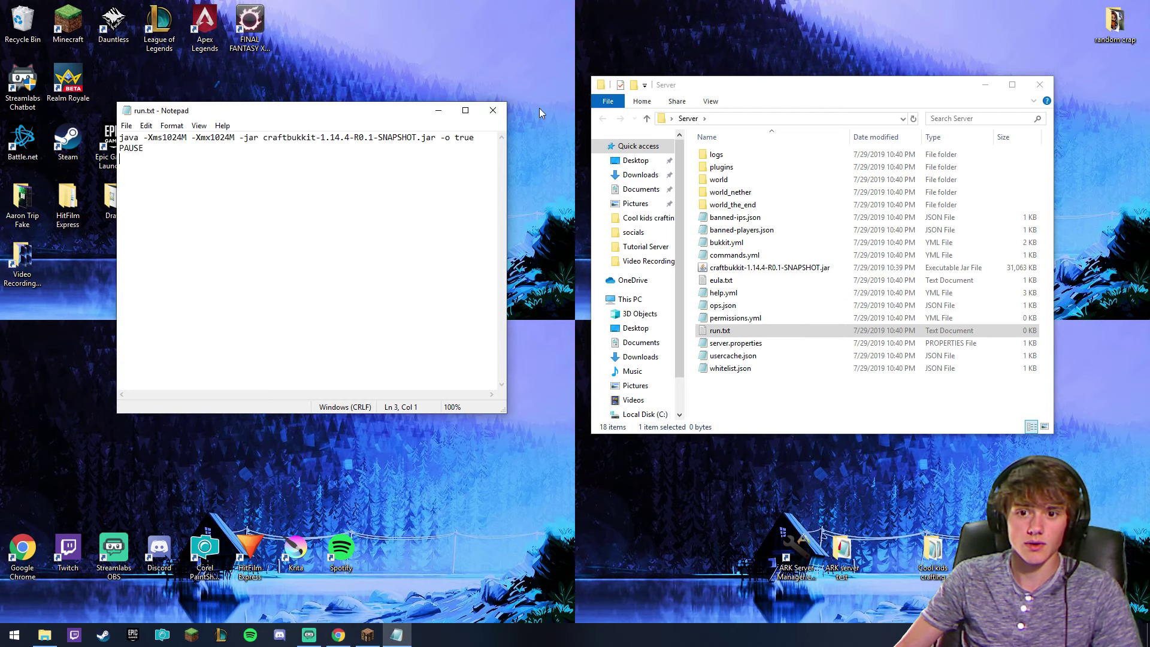
pyautogui.moveTo(345, 116); pyautogui.dragTo(369, 142)
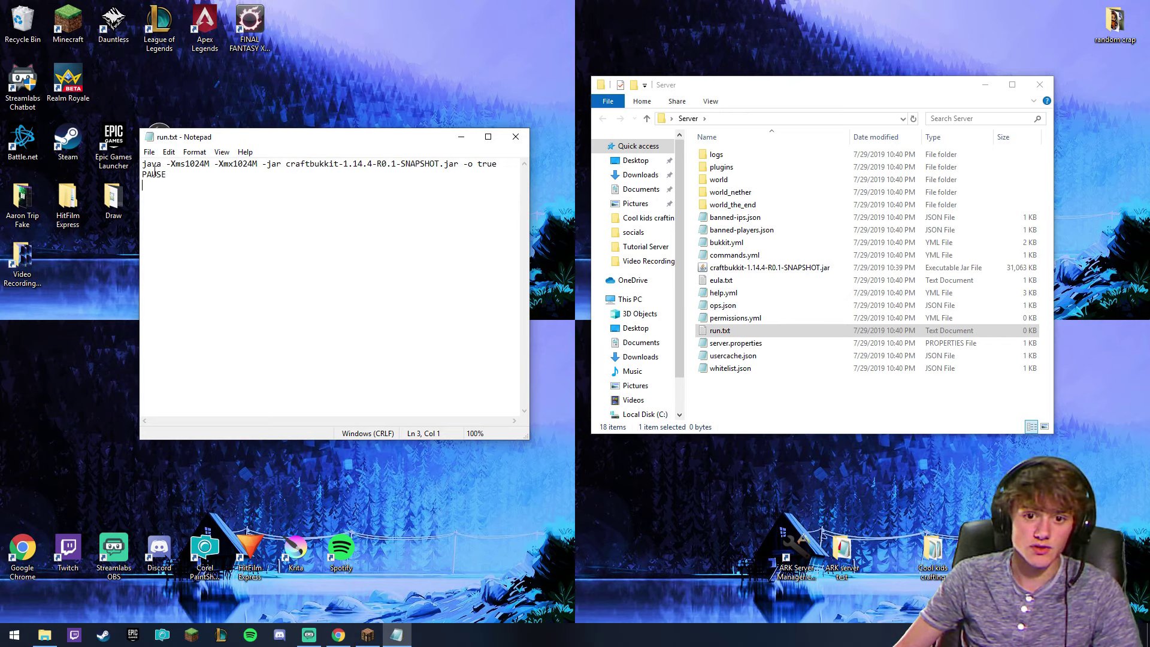
# Check the jar name in run.txt against the CraftBukkit jar in the Server folder, and save and close the text file.
pyautogui.moveTo(305, 142); pyautogui.dragTo(466, 179)
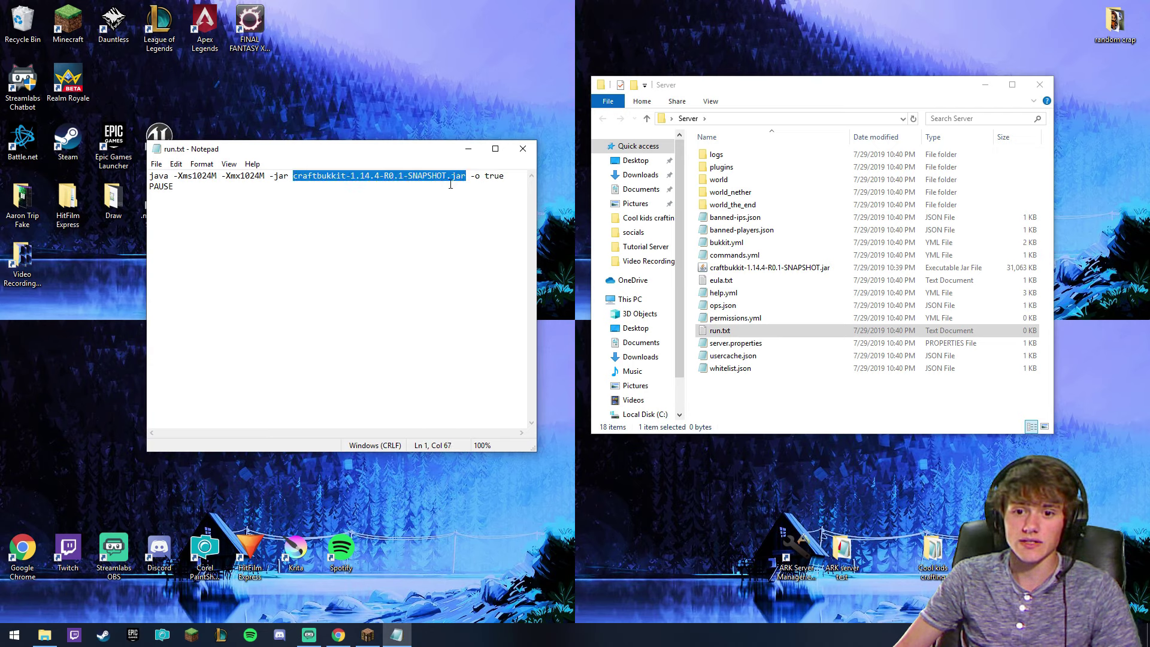
pyautogui.click(748, 269)
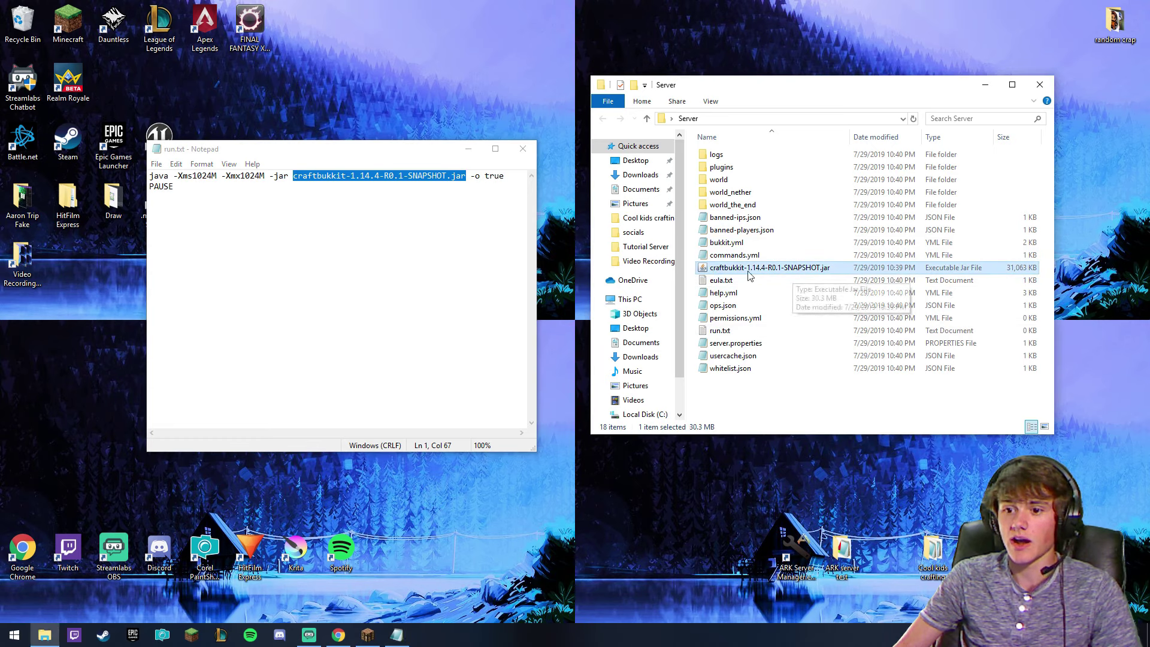
pyautogui.click(354, 195)
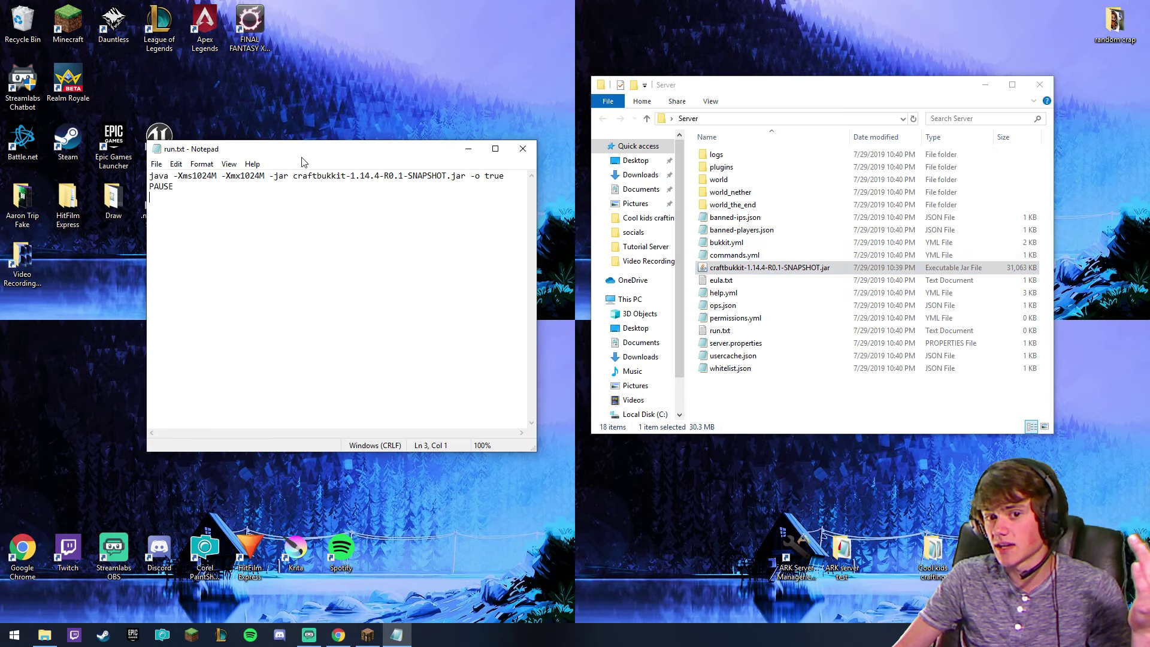
pyautogui.moveTo(292, 179); pyautogui.dragTo(466, 179)
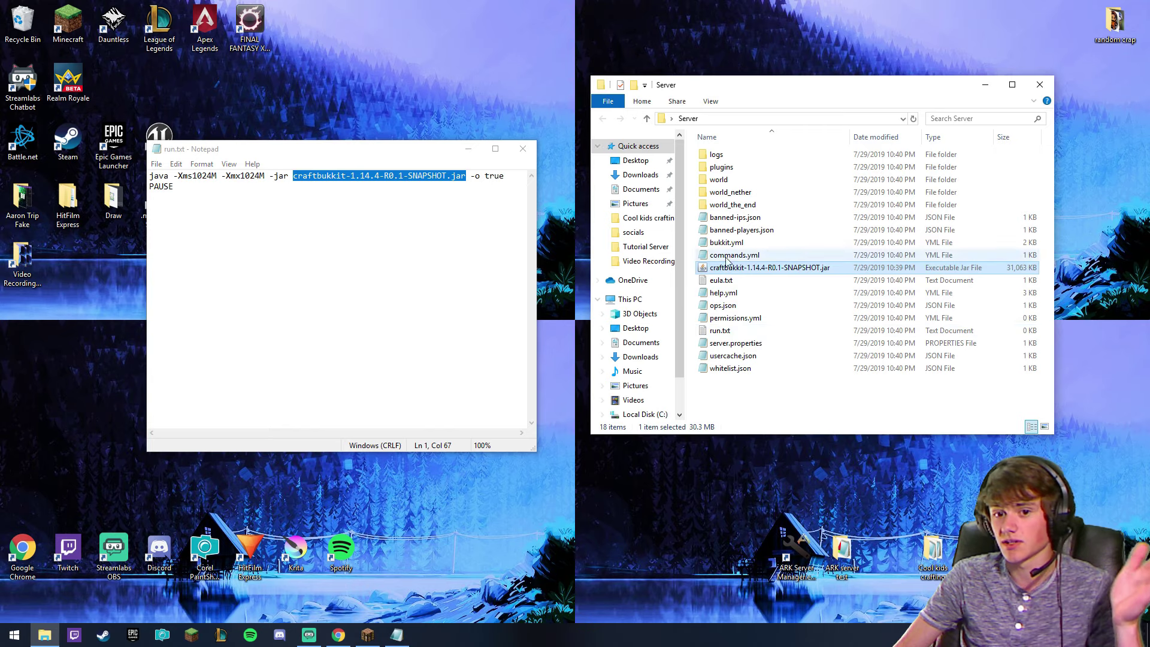
pyautogui.click(398, 239)
pyautogui.click(156, 163)
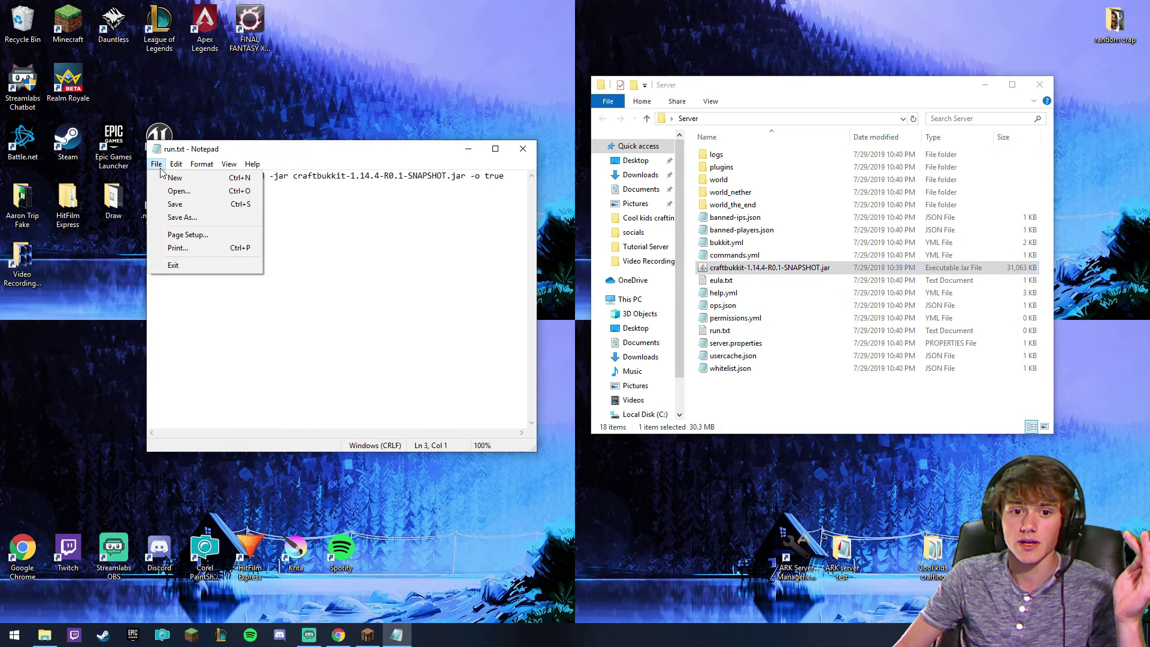
pyautogui.click(174, 205)
pyautogui.click(523, 149)
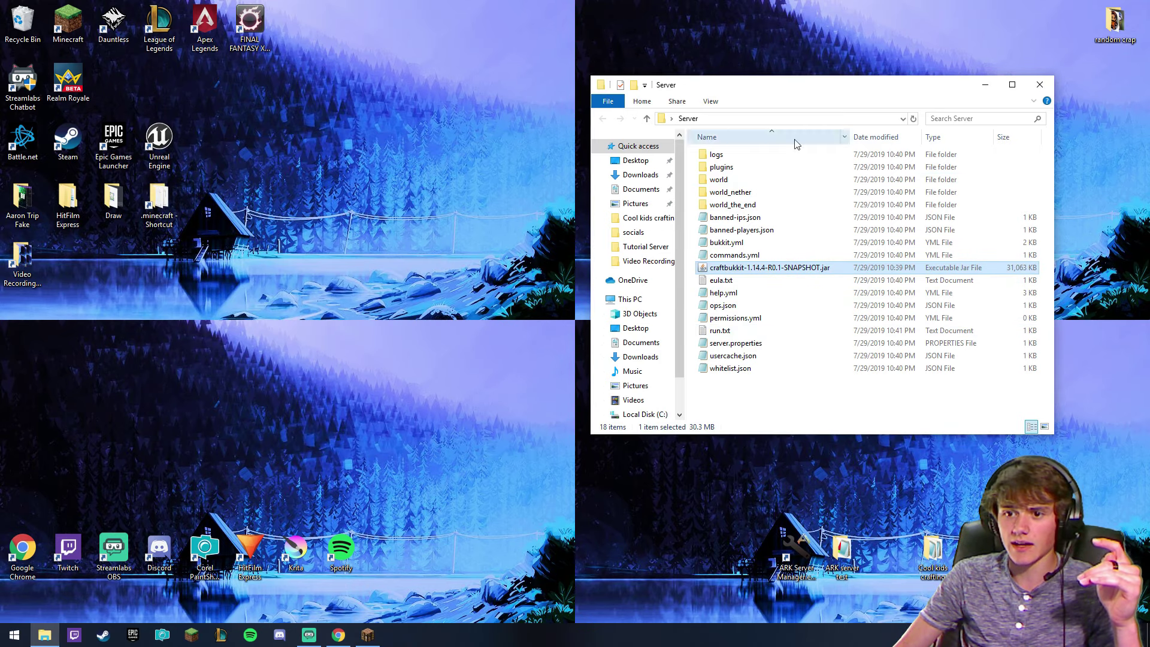
# Rename run.txt in the Server folder as run.bat to turn it into a batch file.
pyautogui.moveTo(785, 97); pyautogui.dragTo(647, 111)
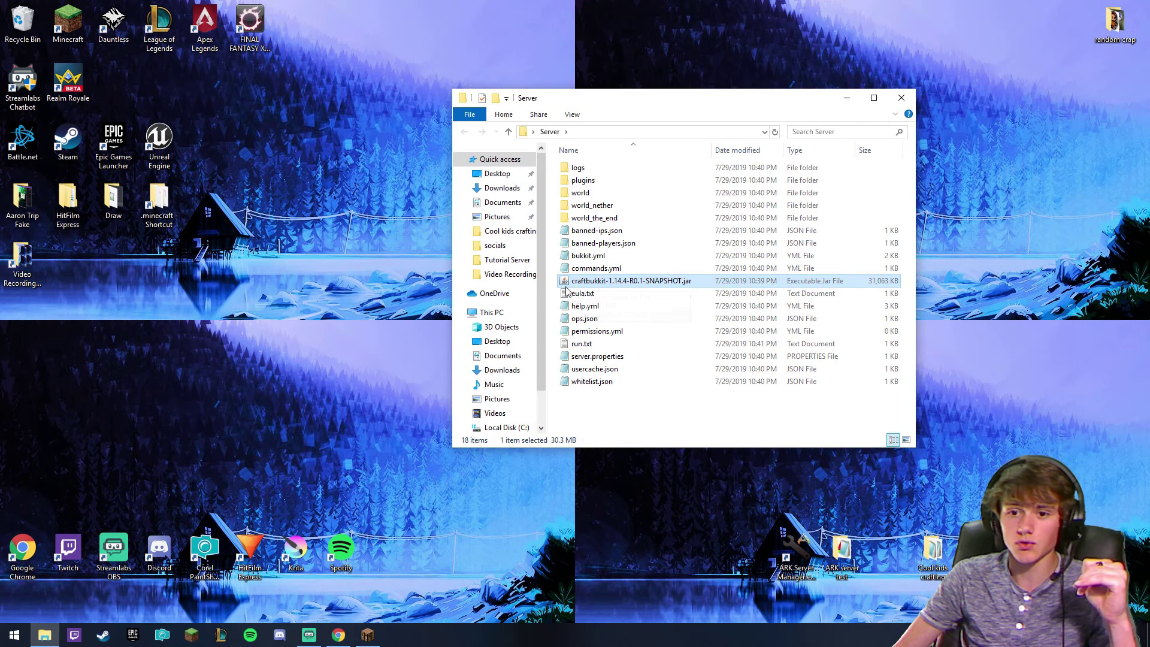
pyautogui.click(615, 346)
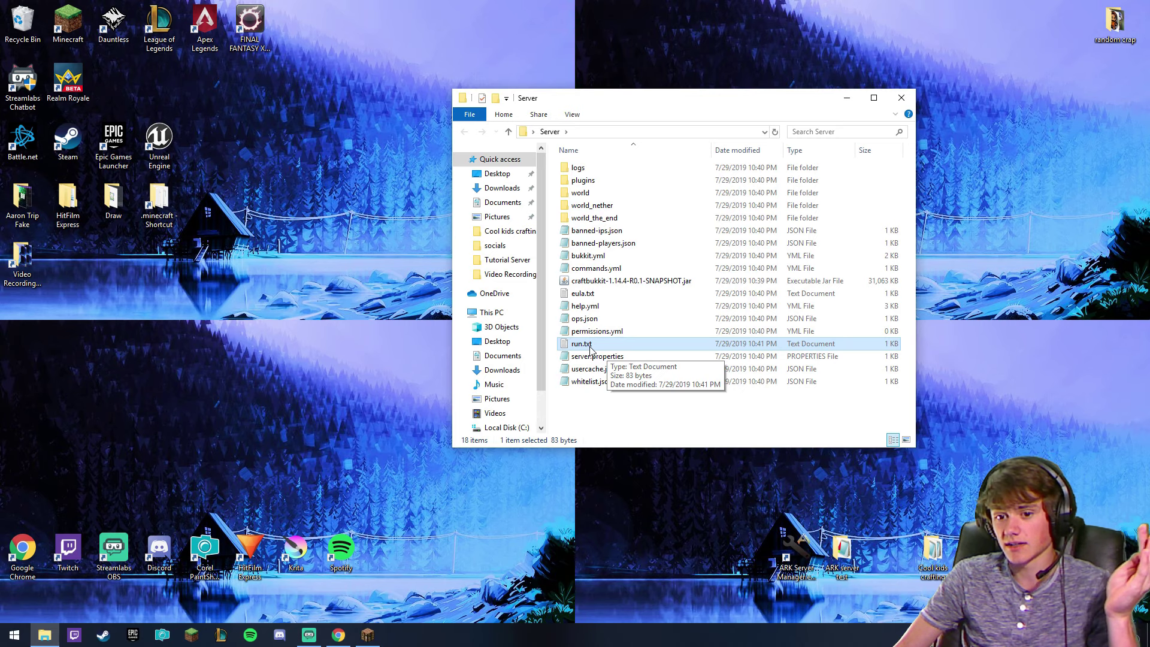
pyautogui.click(661, 409)
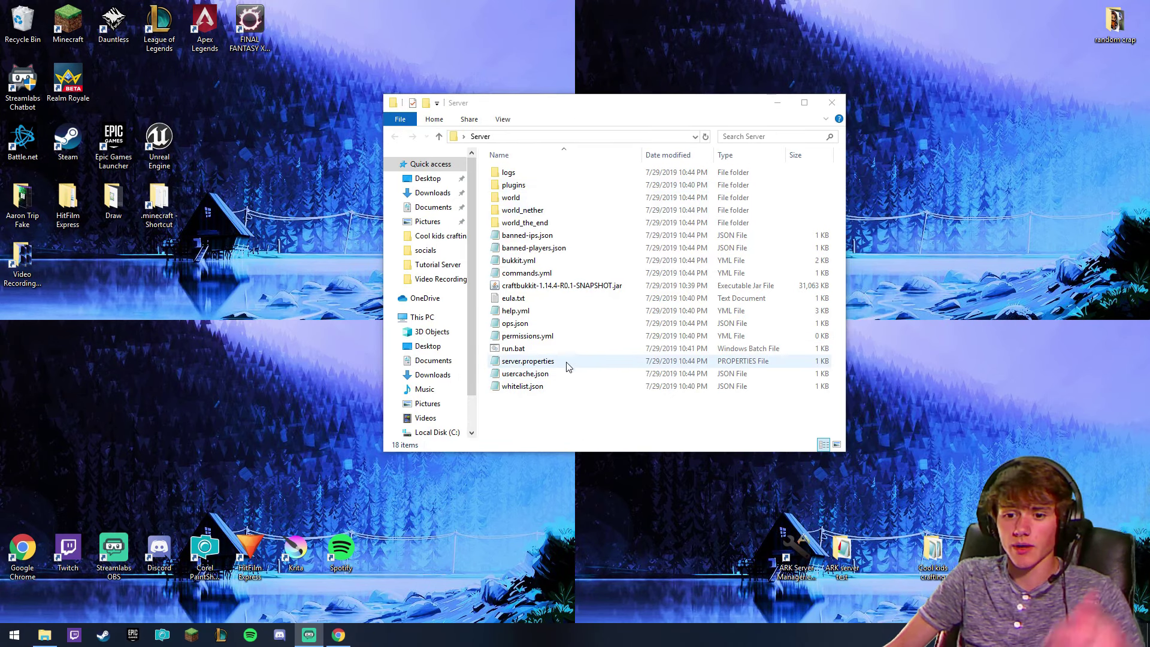
# Run run.bat to start the server, move its console window aside and minimise the Server folder window.
pyautogui.doubleClick(556, 352)
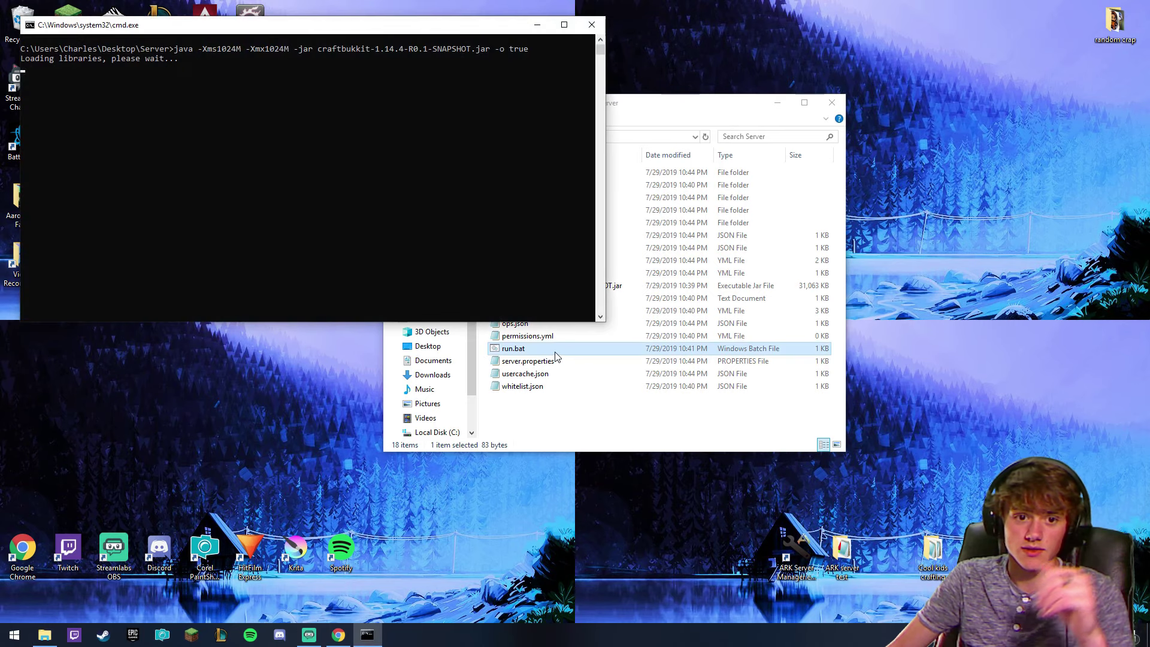
pyautogui.moveTo(322, 26); pyautogui.dragTo(444, 72)
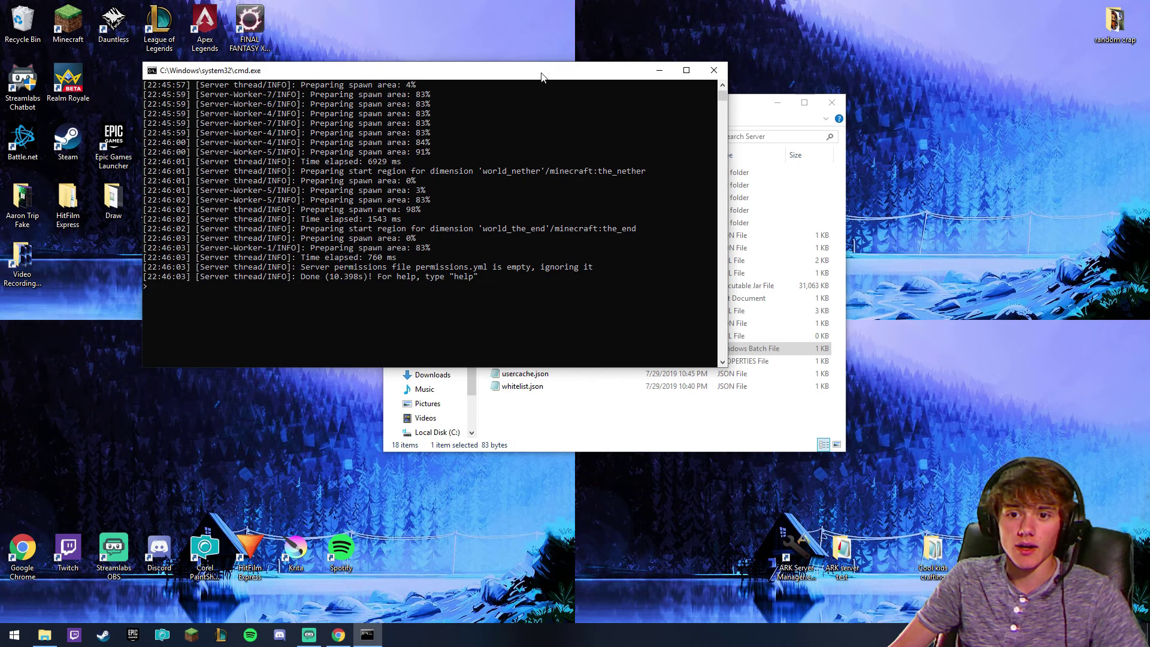
pyautogui.moveTo(545, 74); pyautogui.dragTo(697, 83)
pyautogui.click(712, 119)
pyautogui.click(777, 102)
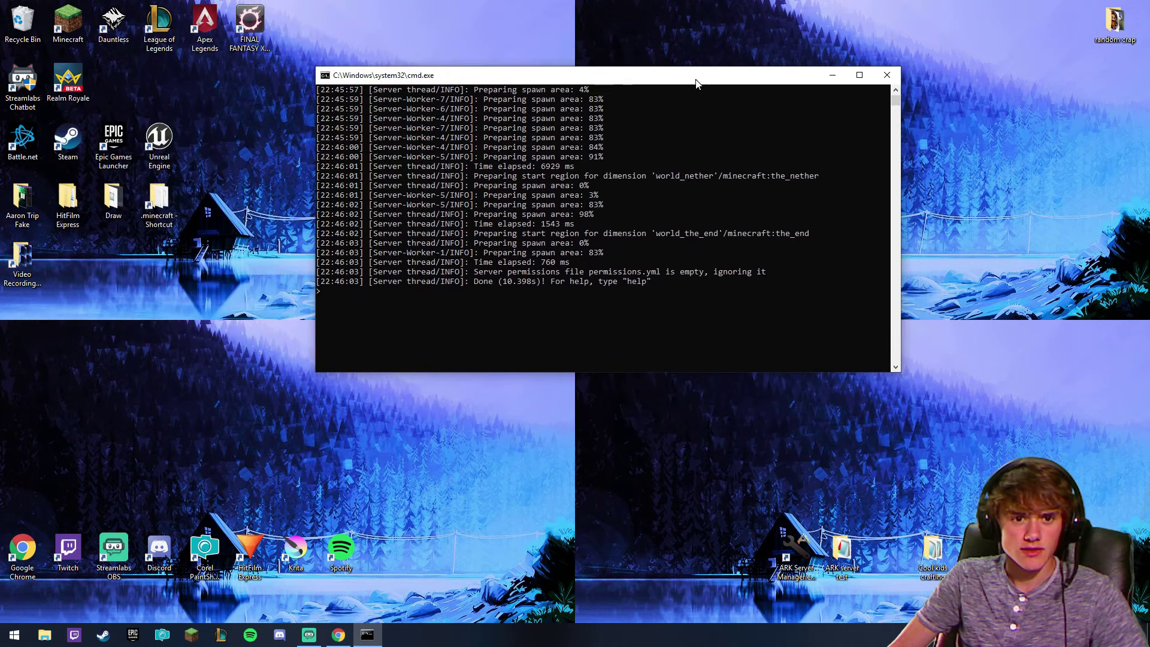
# Launch Minecraft Java Edition with the latest release (1.14.4), and start adding a server to the multiplayer list.
pyautogui.click(66, 30)
pyautogui.doubleClick(67, 30)
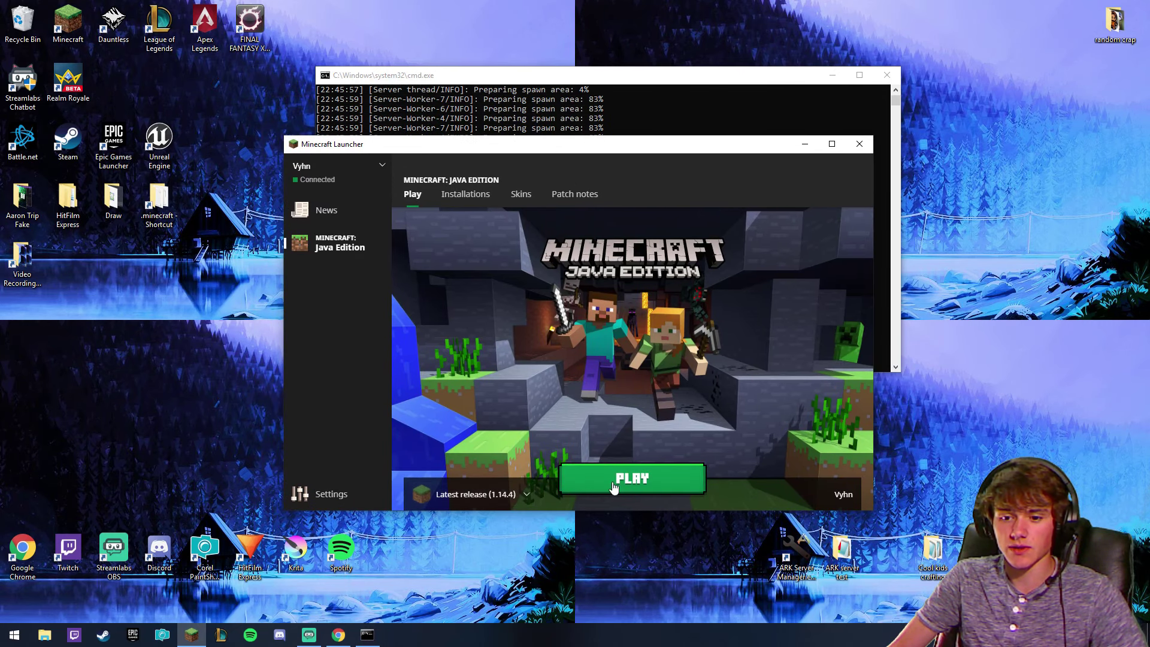
pyautogui.click(632, 479)
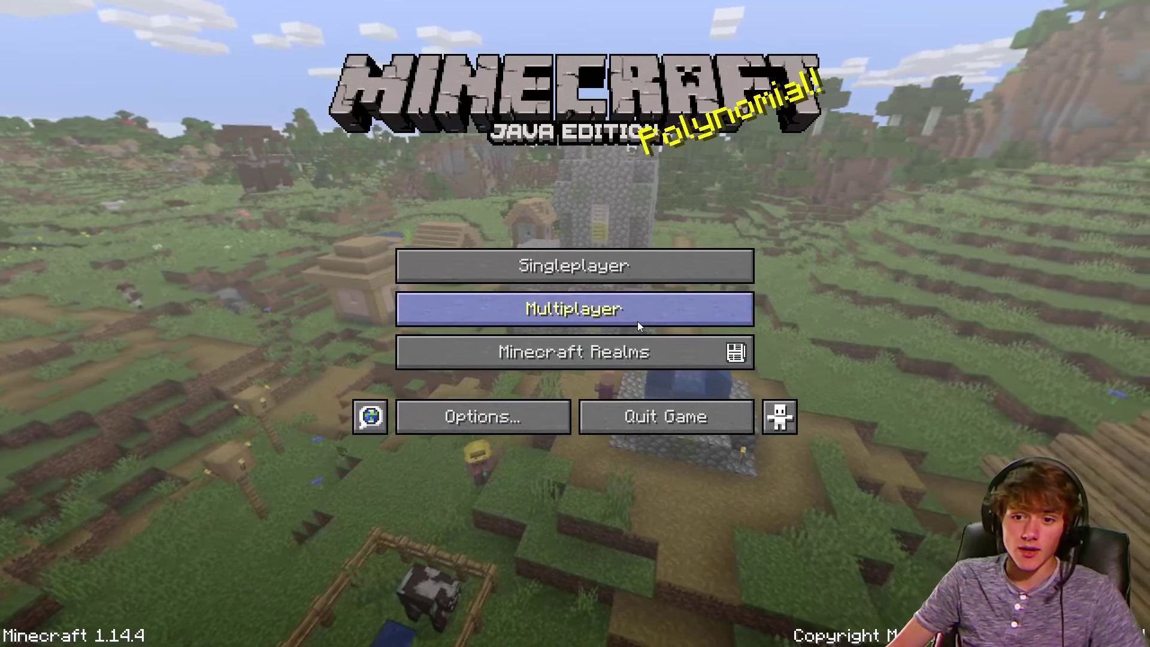
pyautogui.click(638, 324)
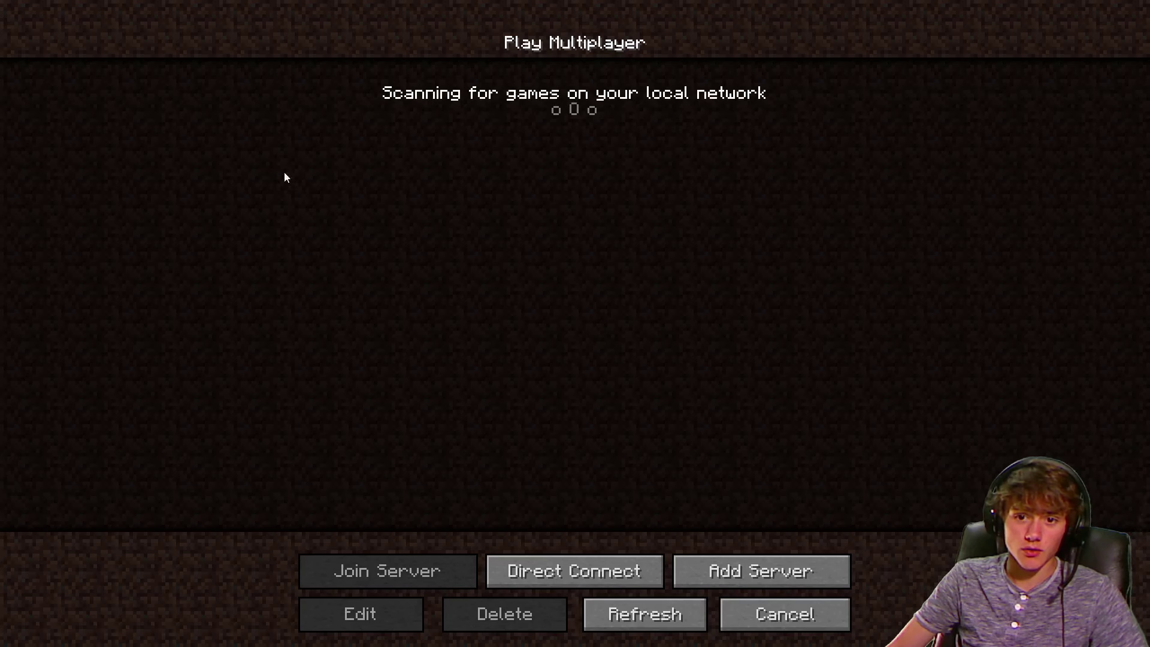
pyautogui.click(795, 574)
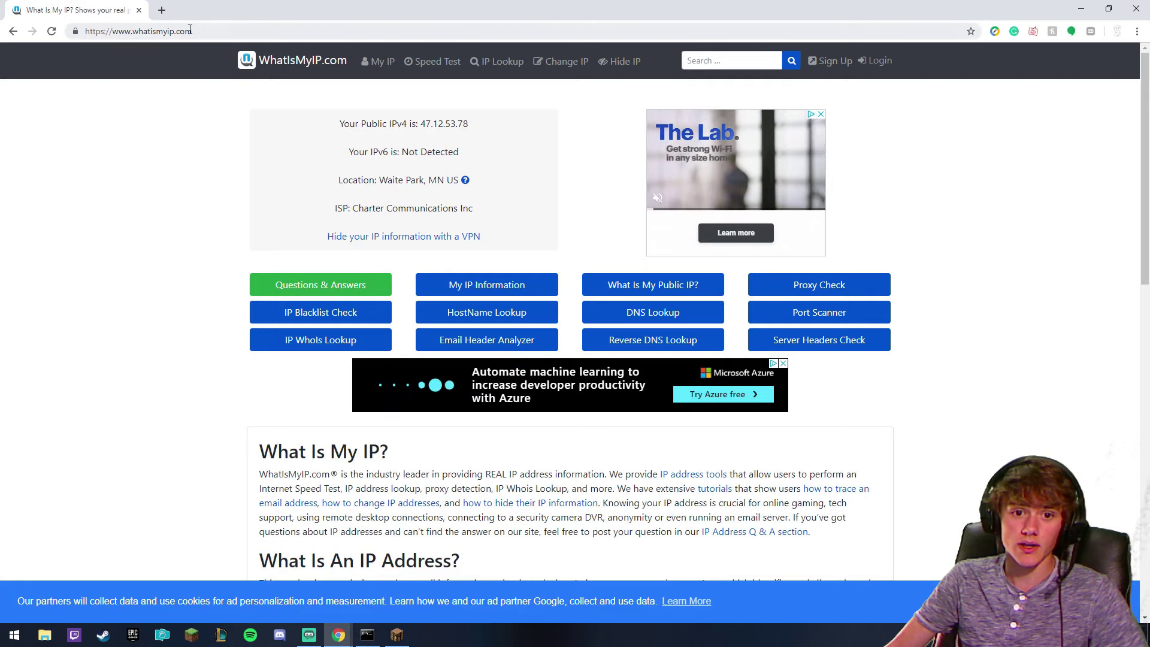
# Copy the computer's public IPv4 address from whatismyip.com in the browser.
pyautogui.click(71, 34)
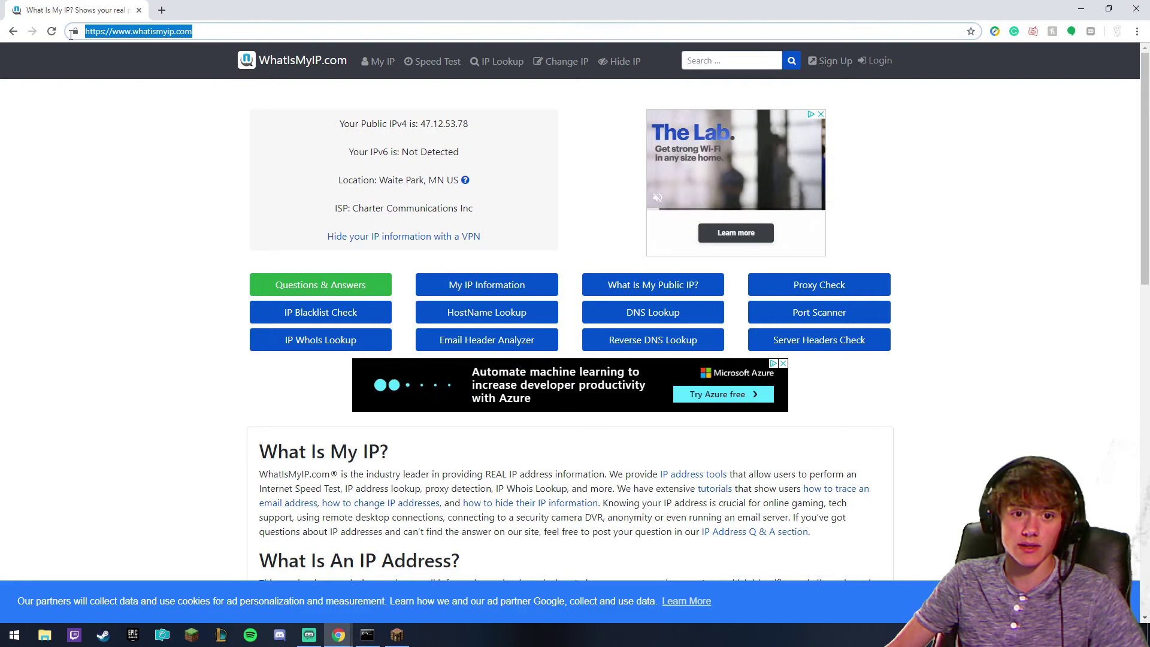
pyautogui.click(113, 103)
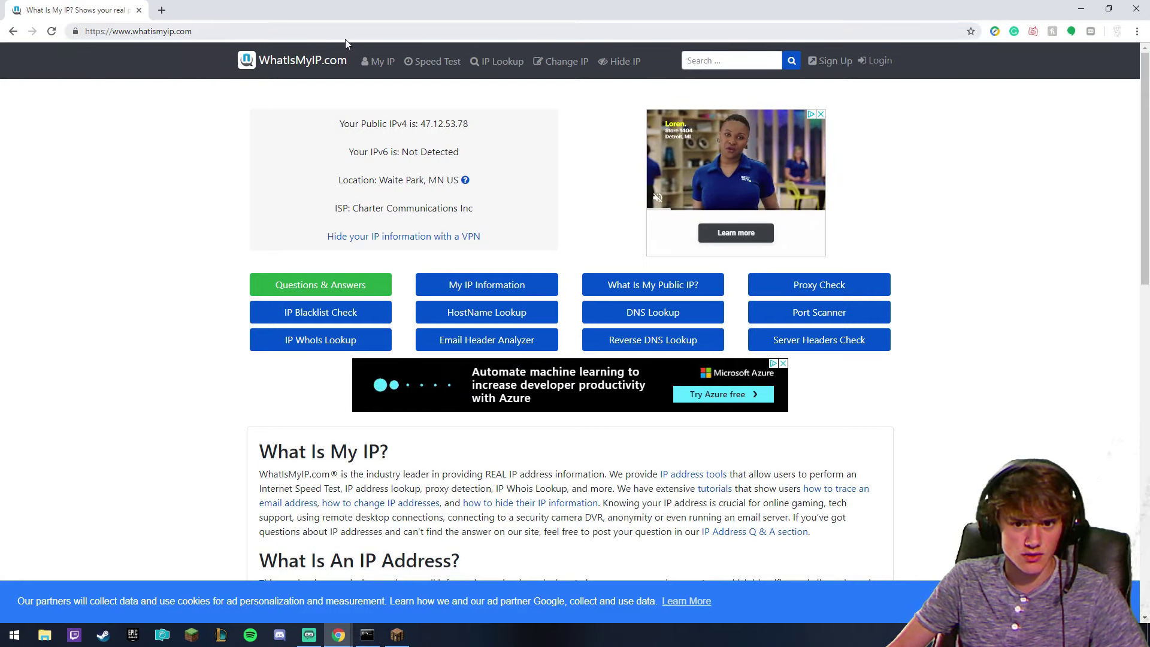
pyautogui.moveTo(478, 126); pyautogui.dragTo(418, 129)
pyautogui.hotkey('ctrl', 'c')
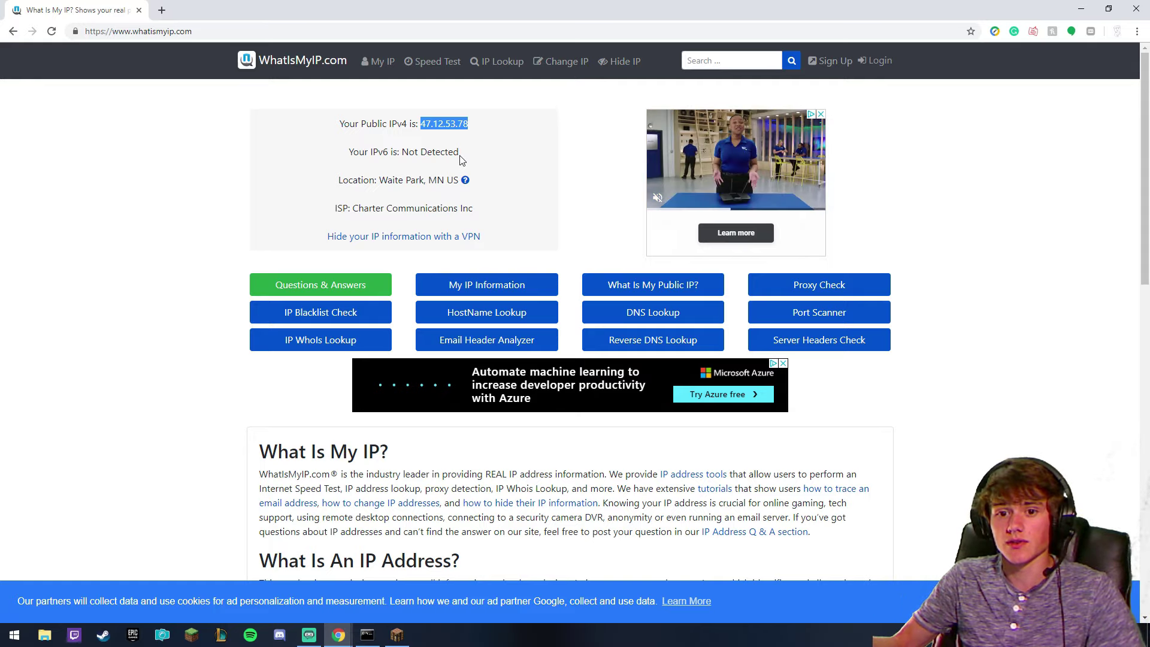
pyautogui.click(479, 150)
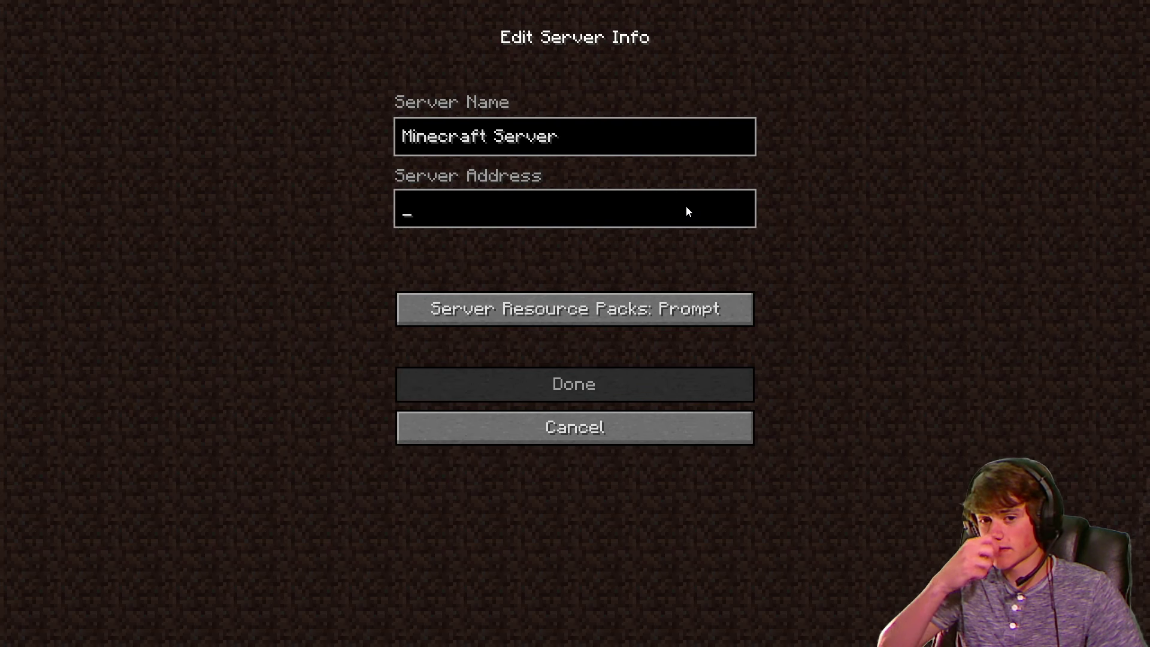
# In Minecraft, paste the copied public IP as the server address, save the entry and join the server.
pyautogui.hotkey('ctrl', 'v')
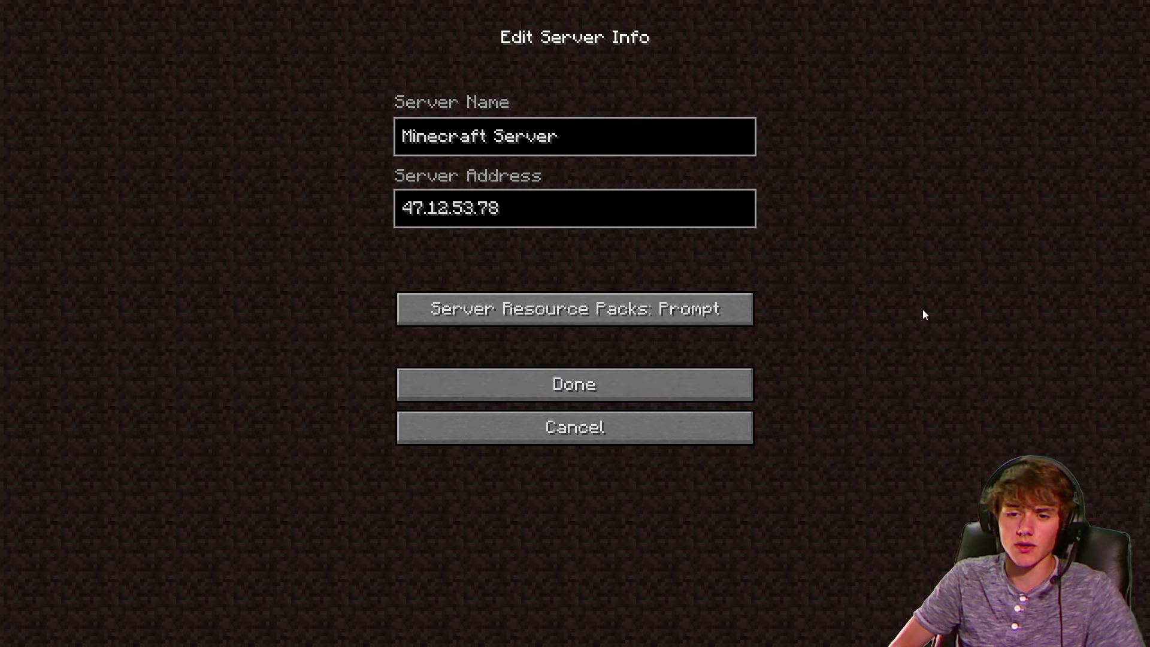
pyautogui.click(639, 383)
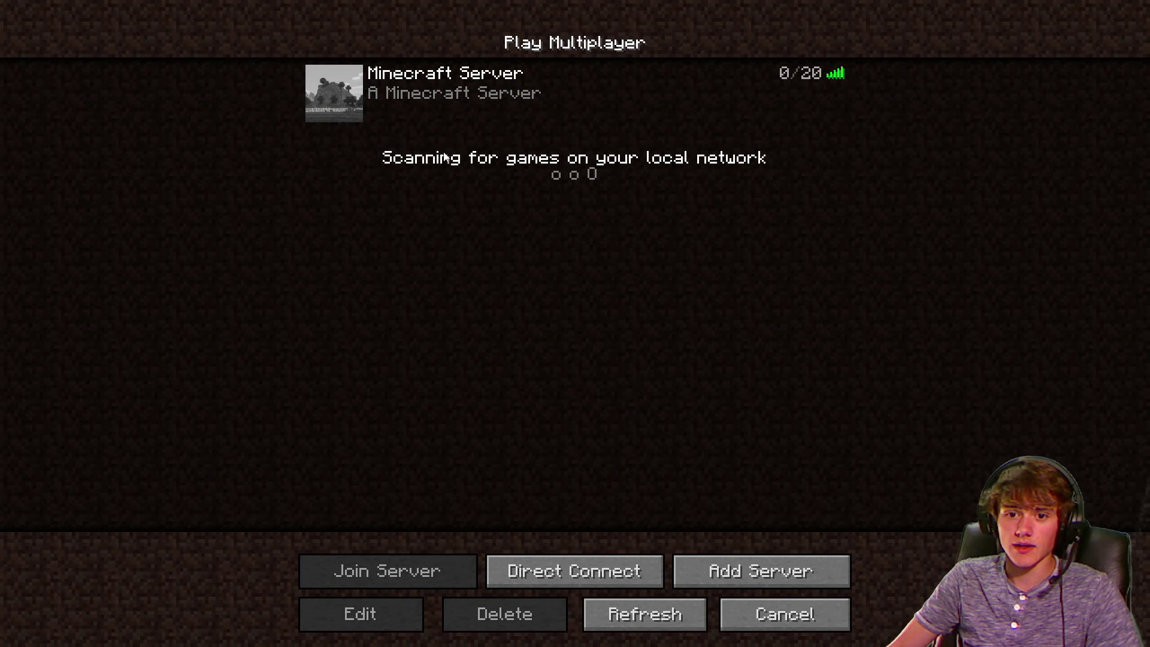
pyautogui.click(449, 89)
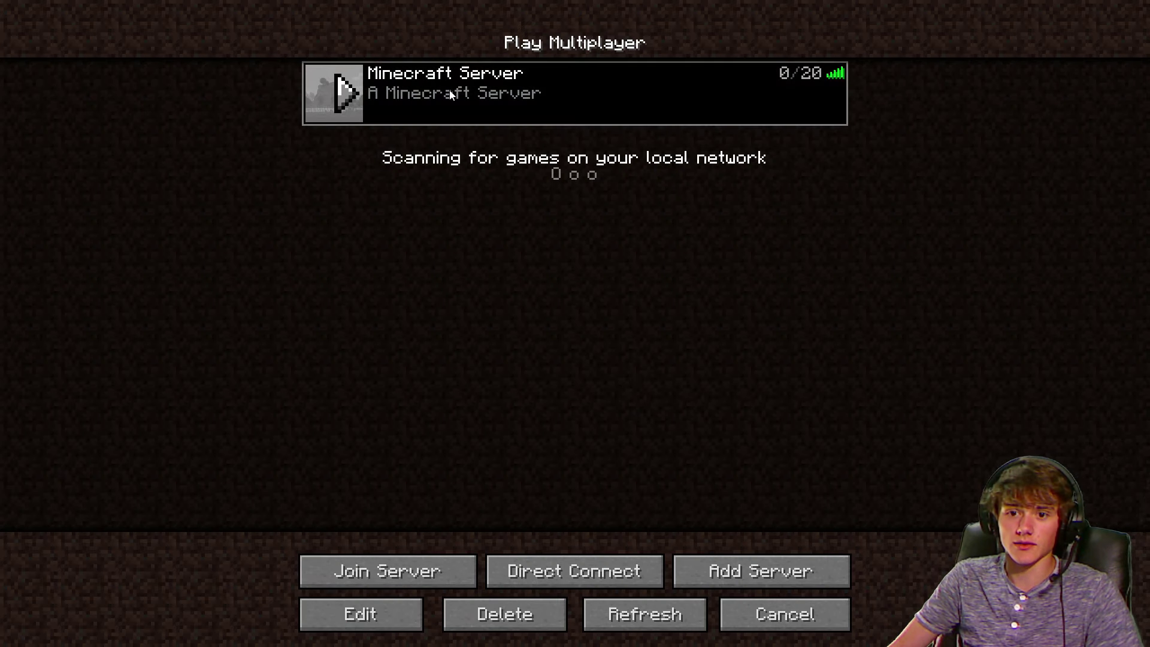
pyautogui.click(330, 90)
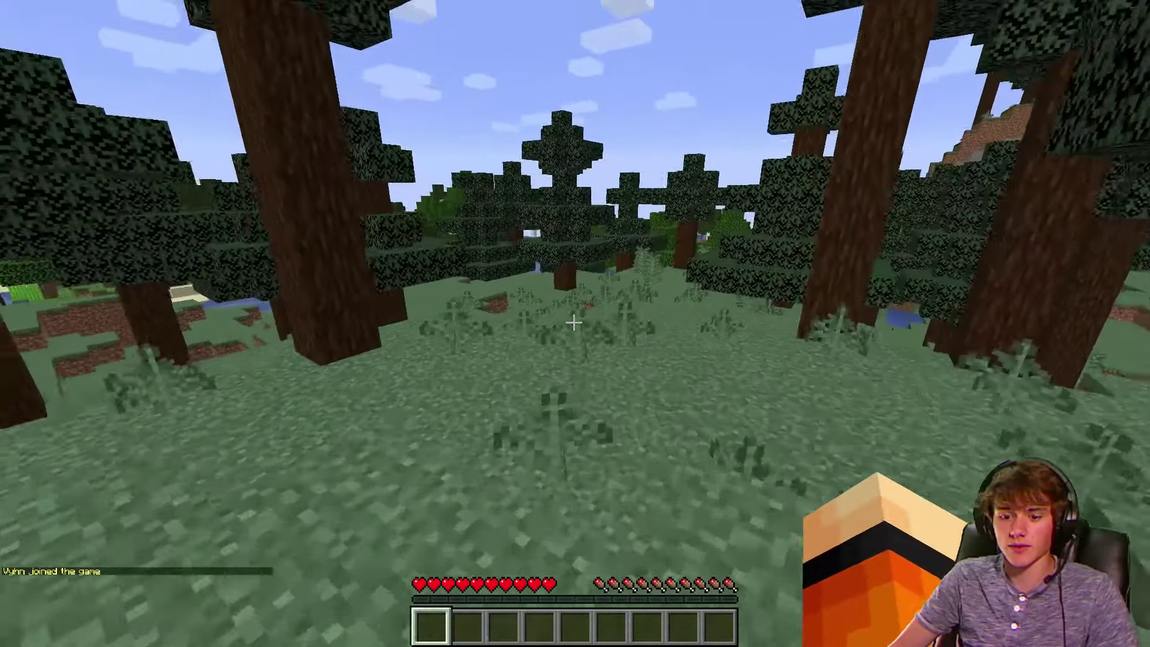
pyautogui.press('F5')
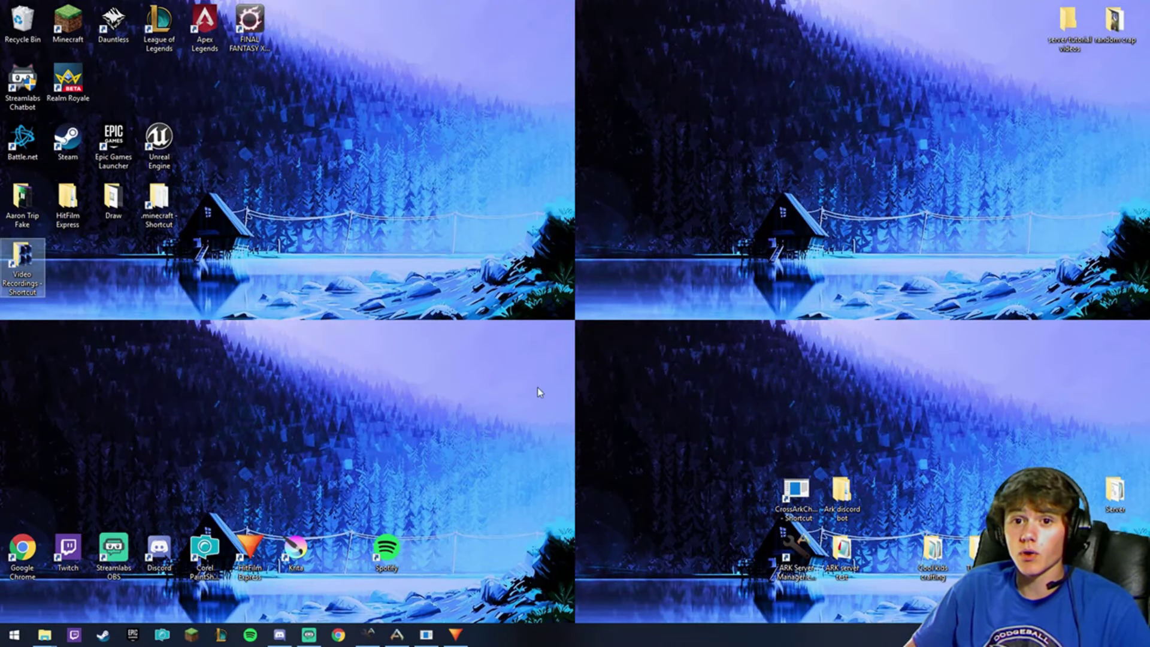
# Open a new Chrome browser window from the desktop.
pyautogui.click(340, 637)
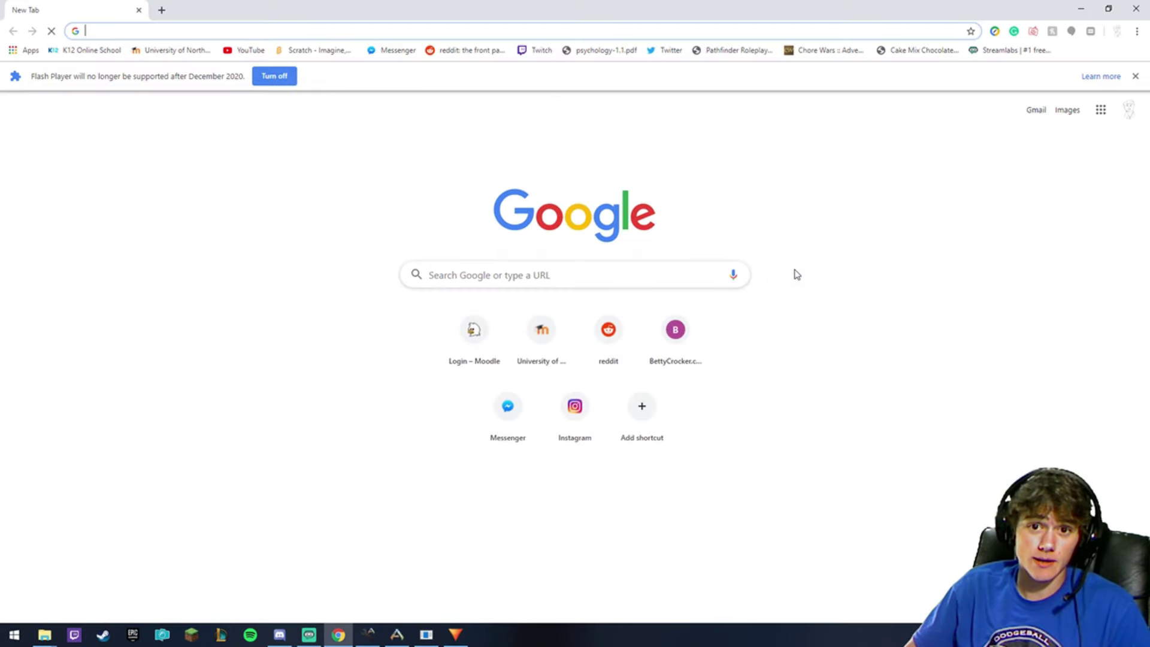